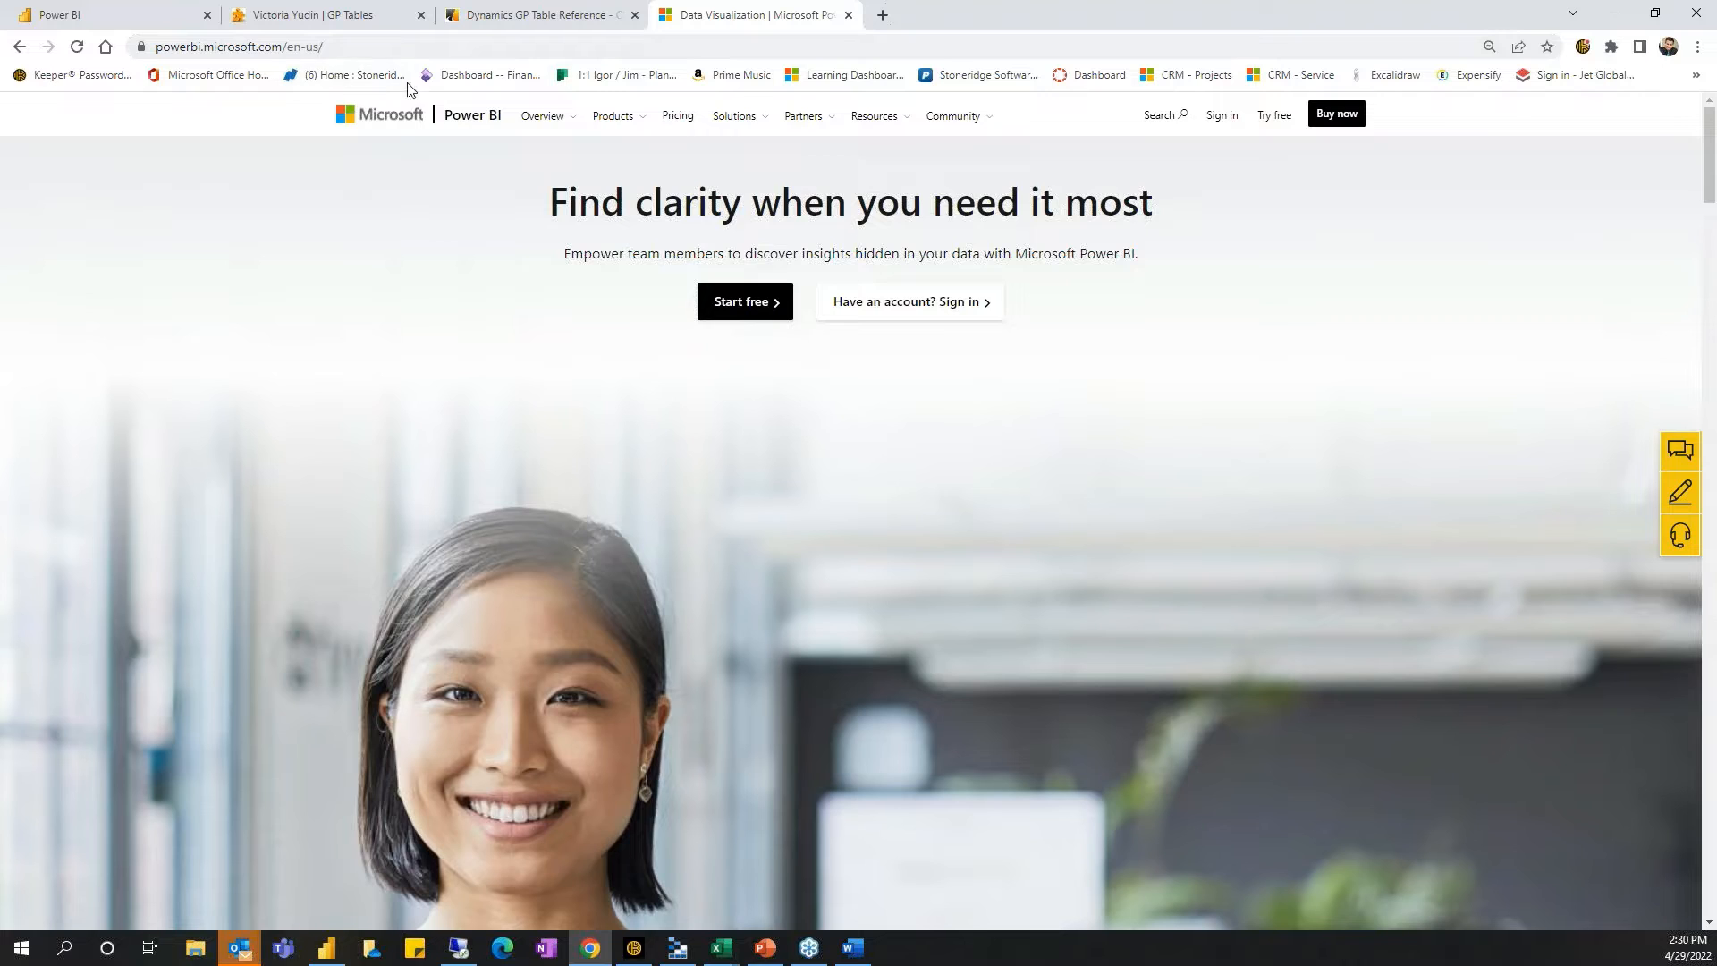
Open the Power BI Desktop product page on the Power BI website.
left_click(621, 125)
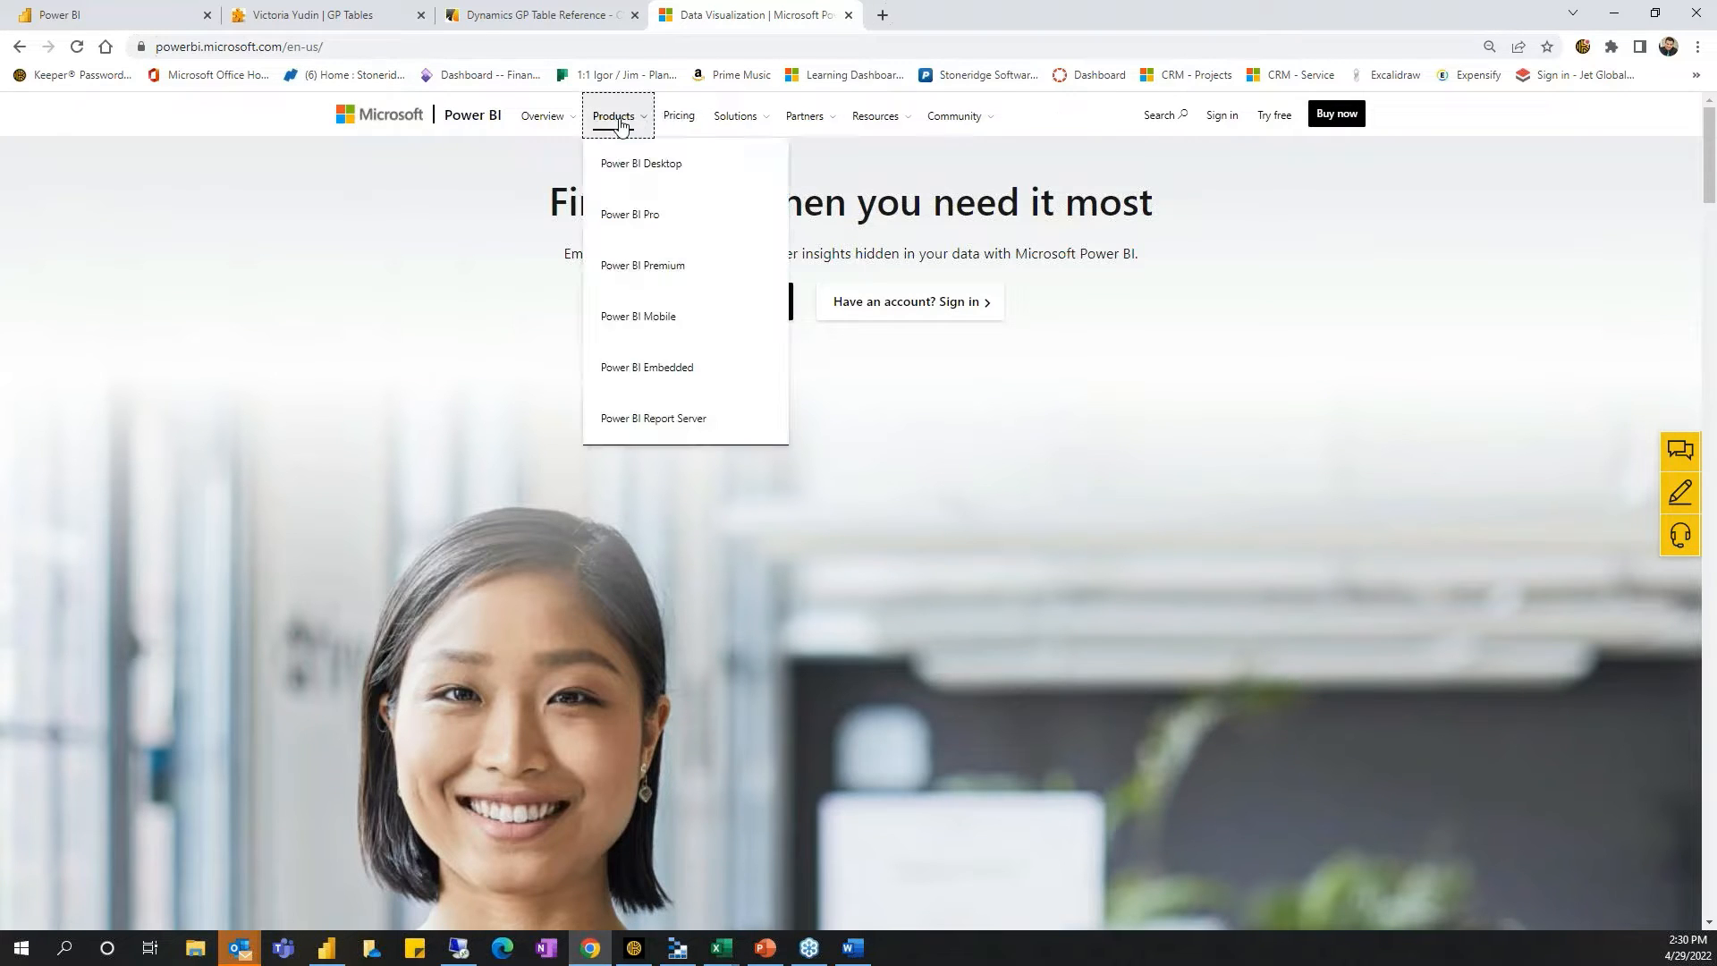
left_click(654, 173)
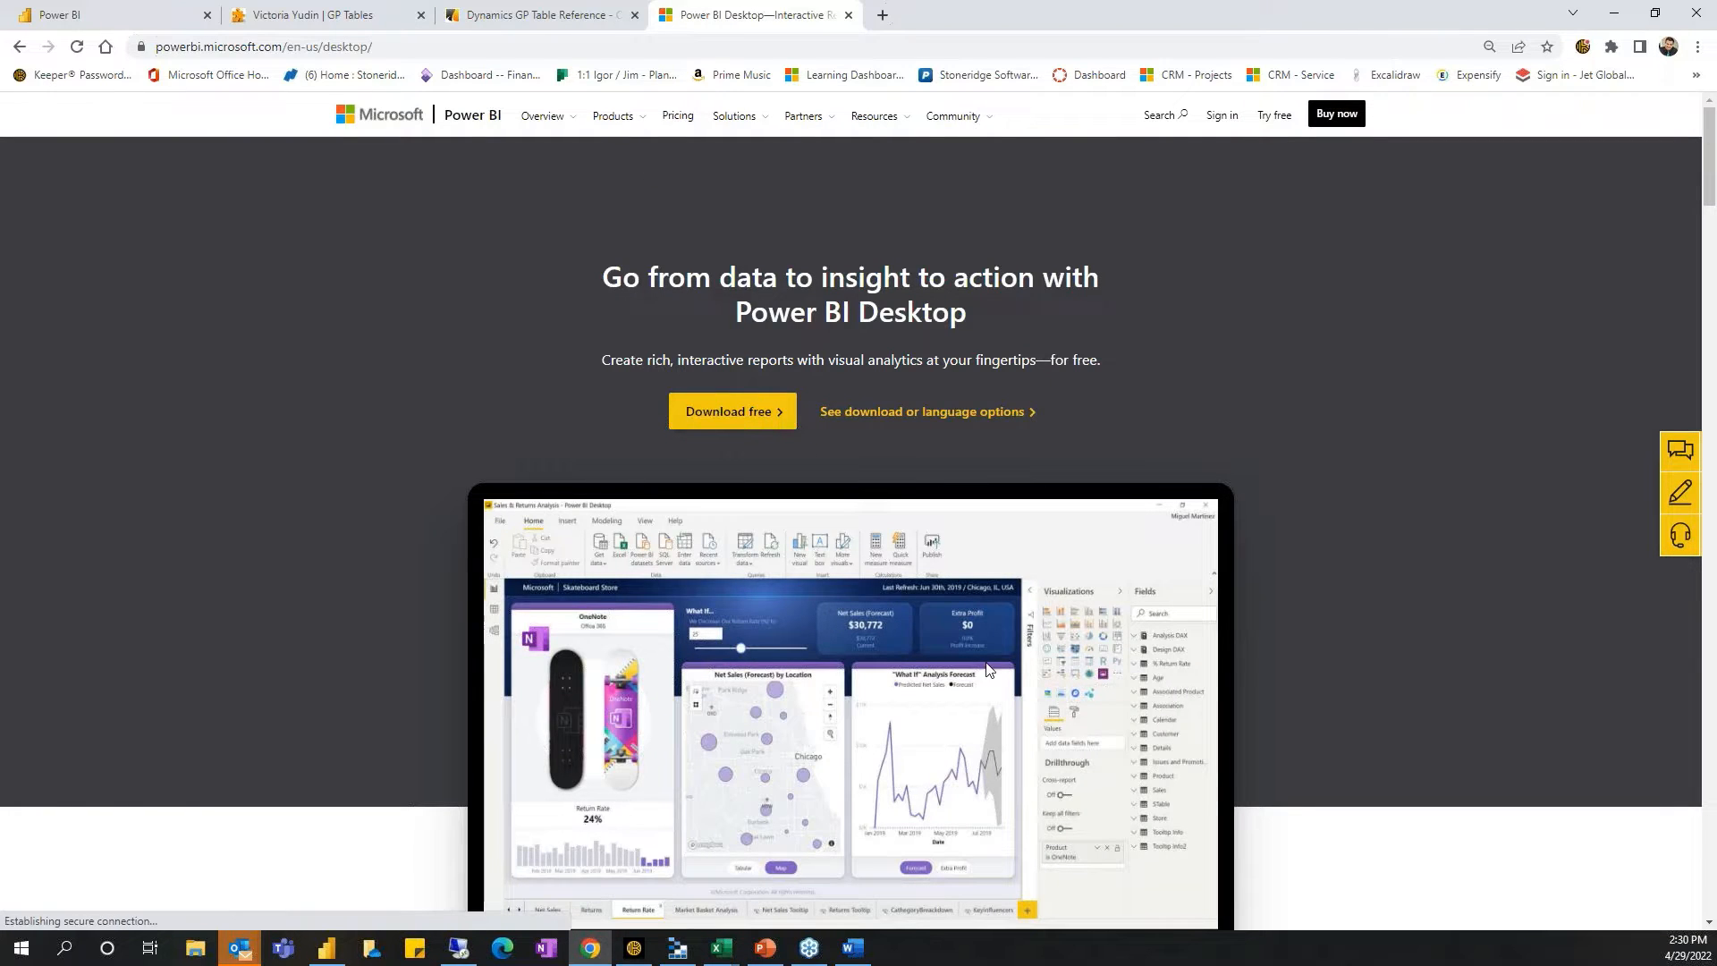
Switch to the GP Power BI Report in Power BI Desktop and narrow the Fields pane to enlarge the report canvas.
left_click(1616, 17)
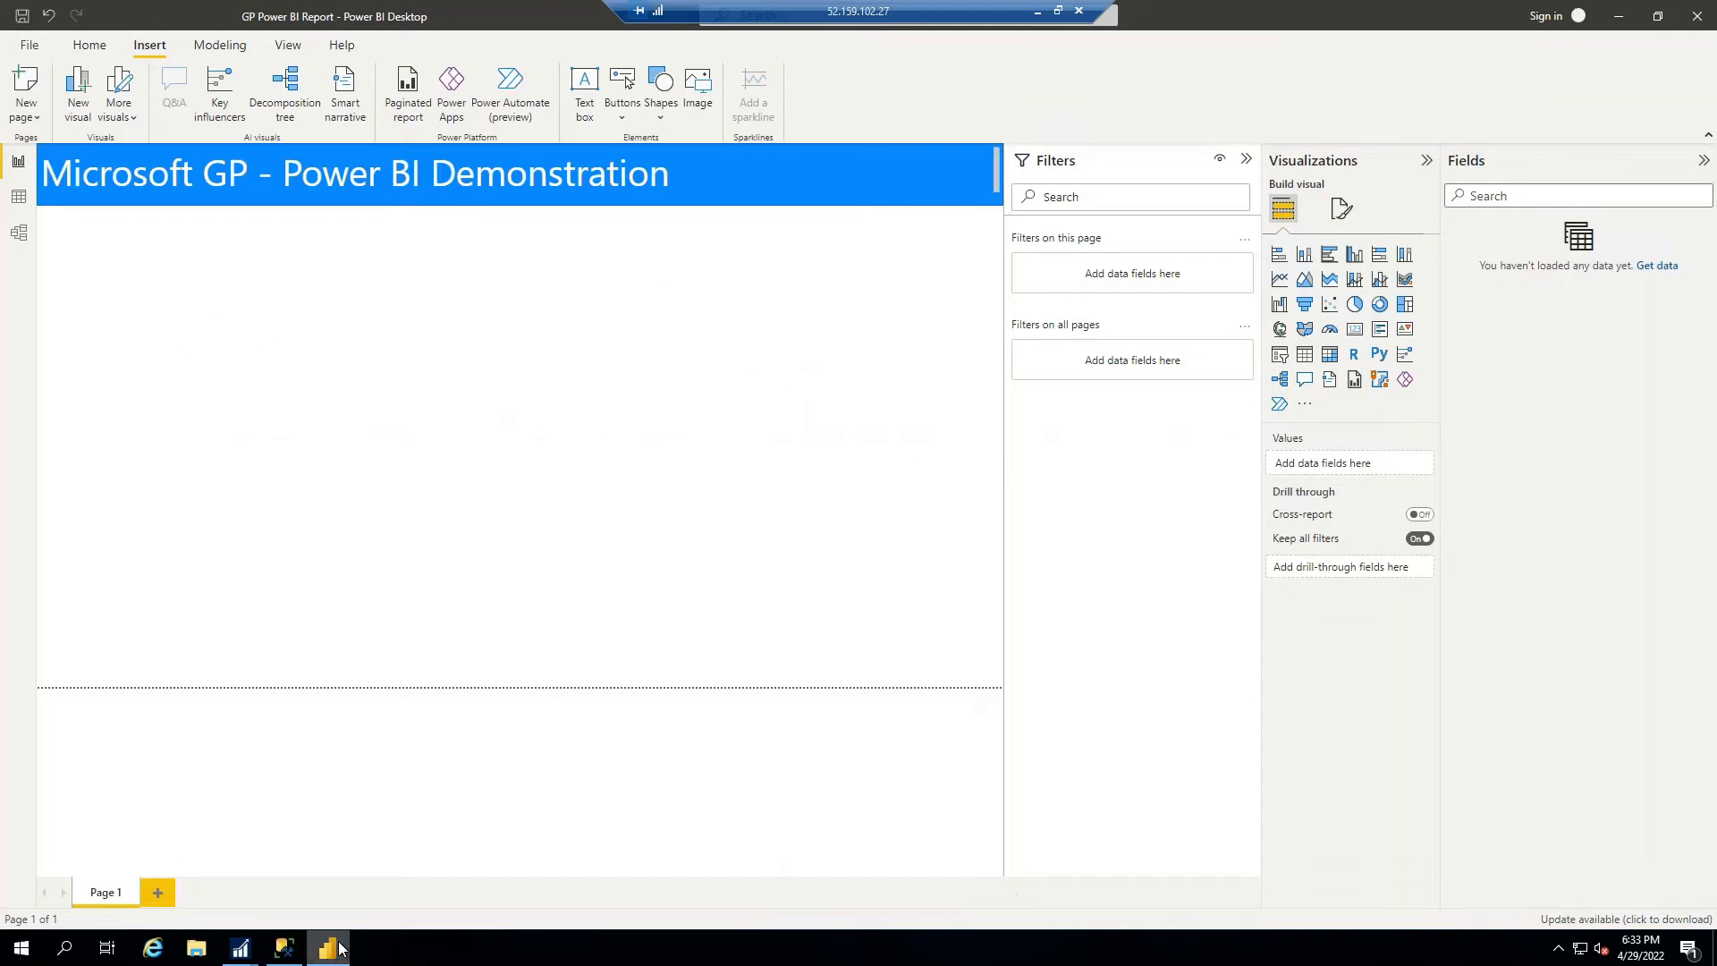
mouse_move(332, 953)
left_click_drag(1442, 327, 1507, 342)
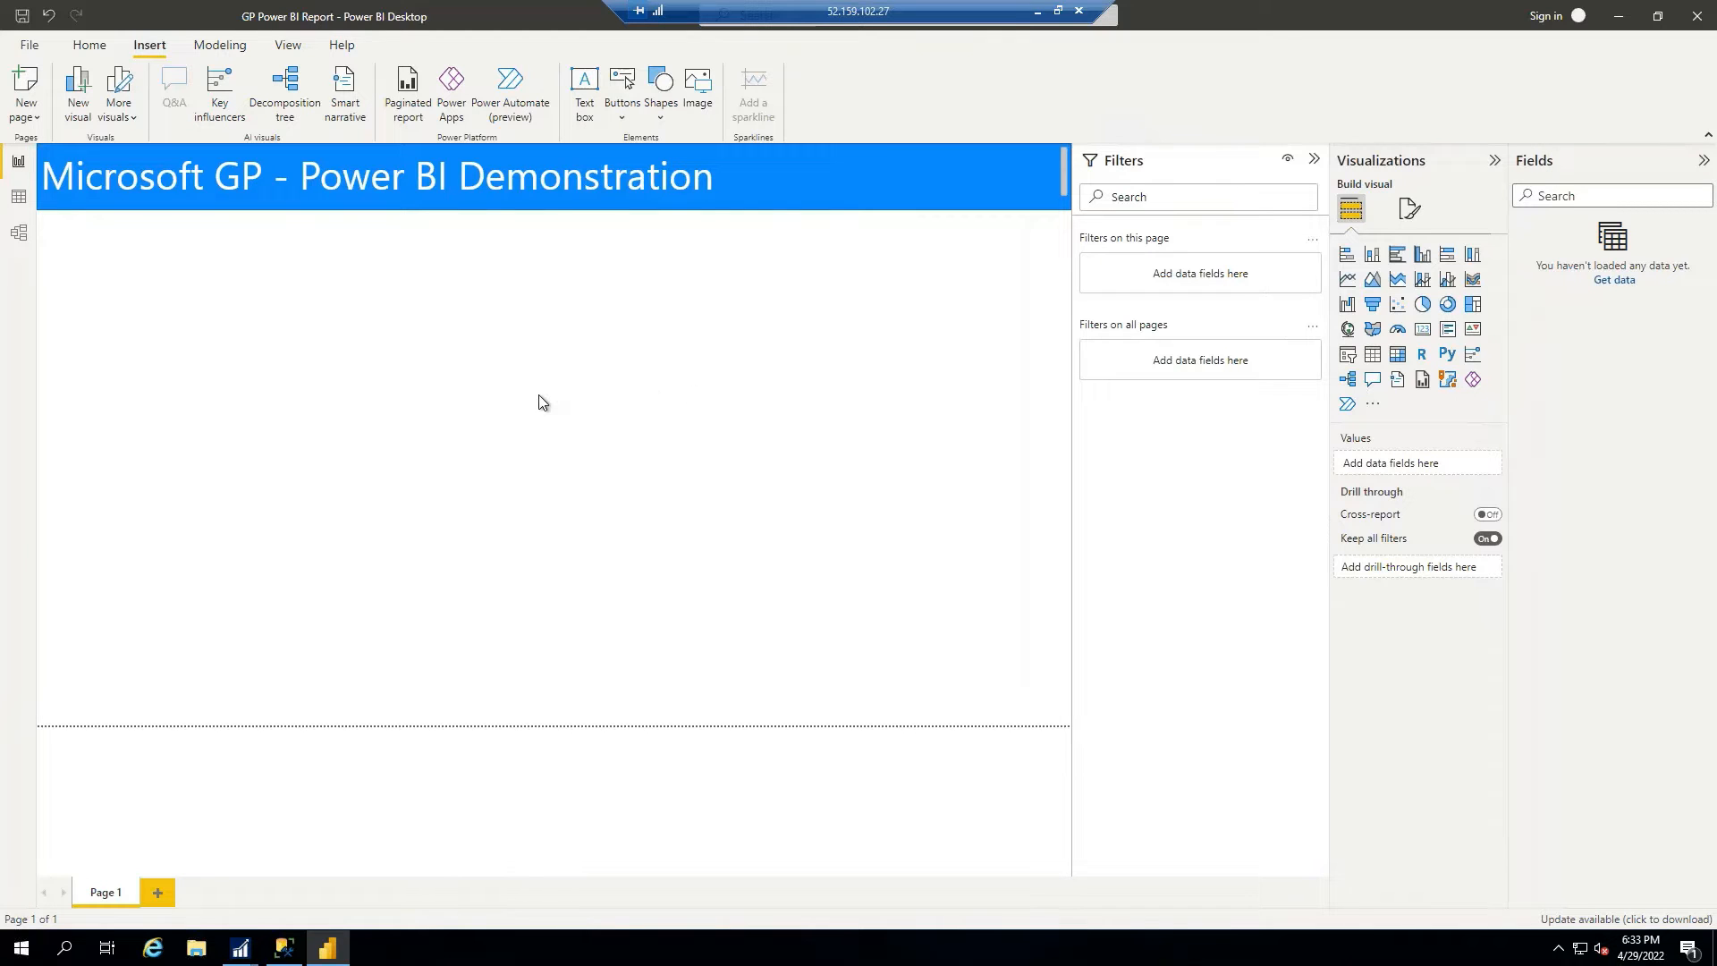
Open the complete list of data sources for the report and browse the available connectors.
left_click(86, 46)
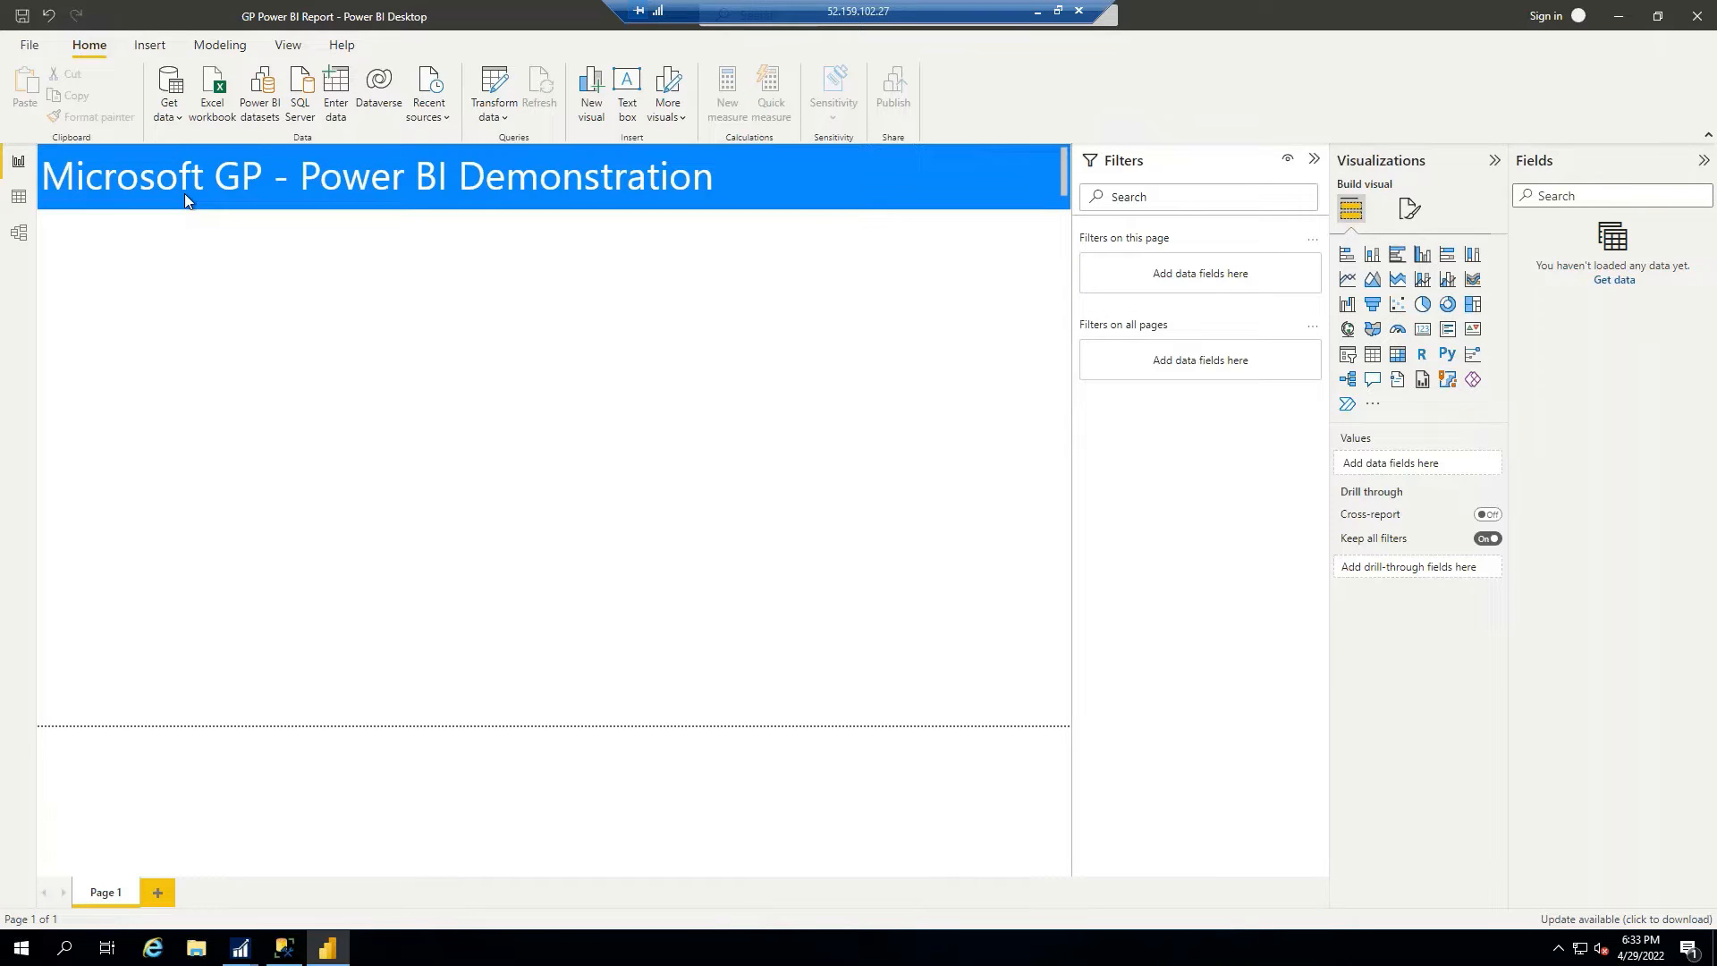
left_click(176, 123)
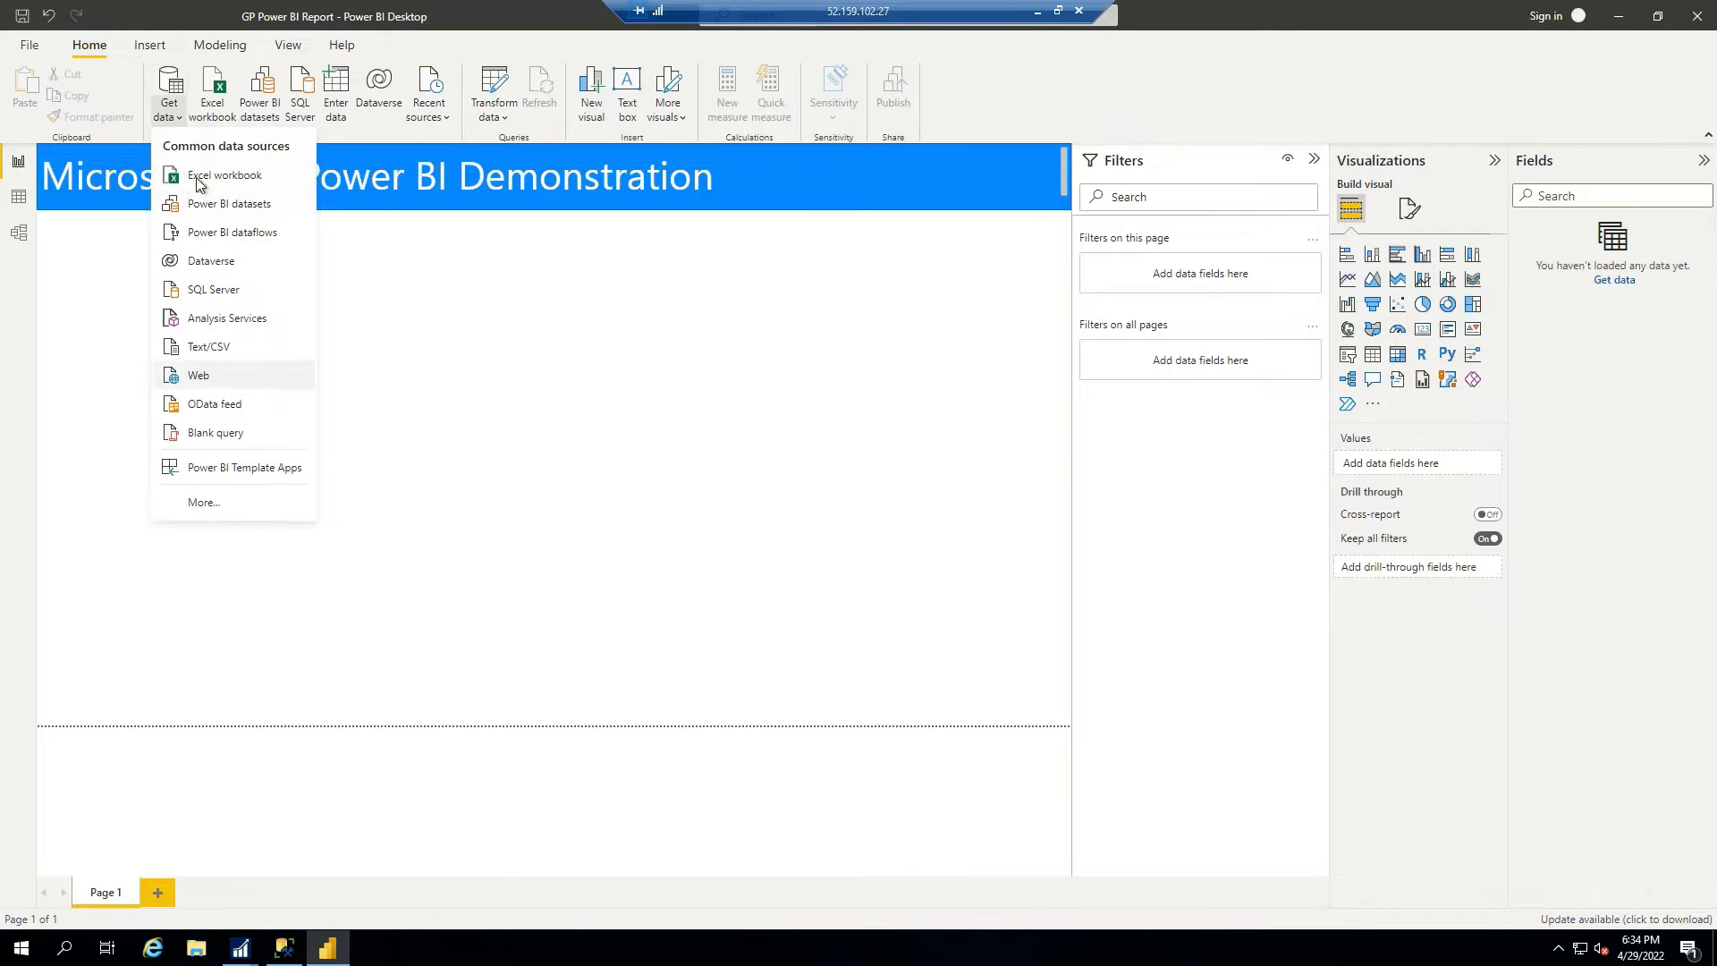
left_click(223, 511)
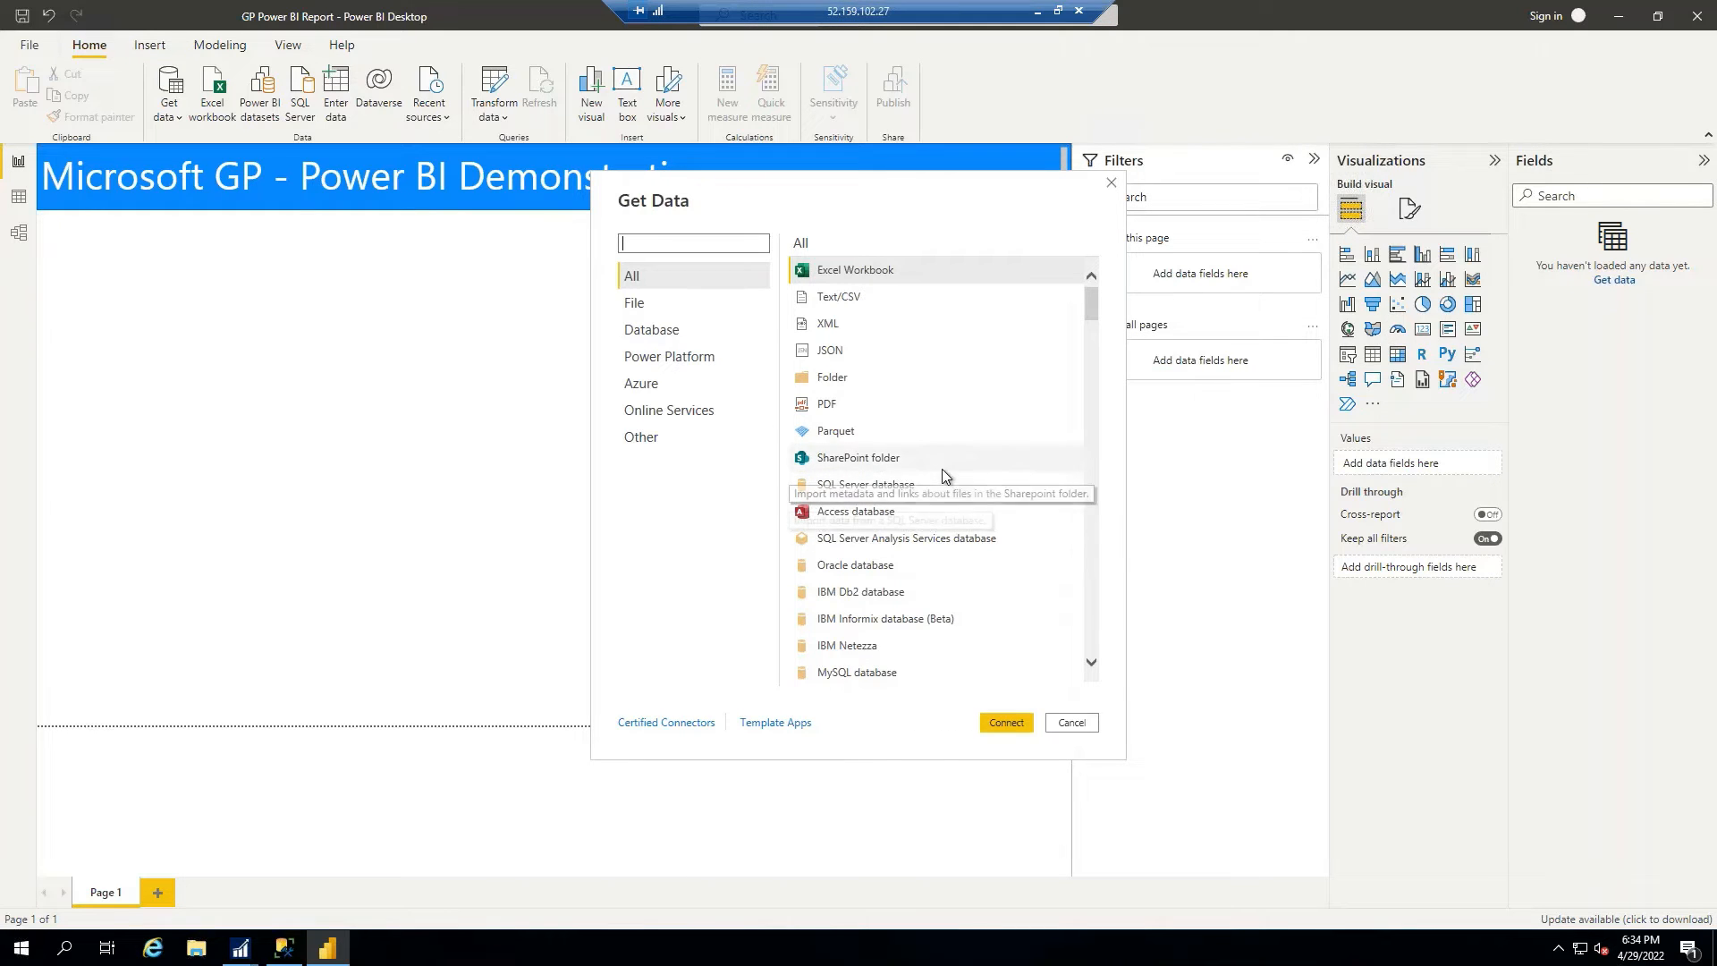
scroll(941, 469, "down", 15)
scroll(943, 469, "down", 15)
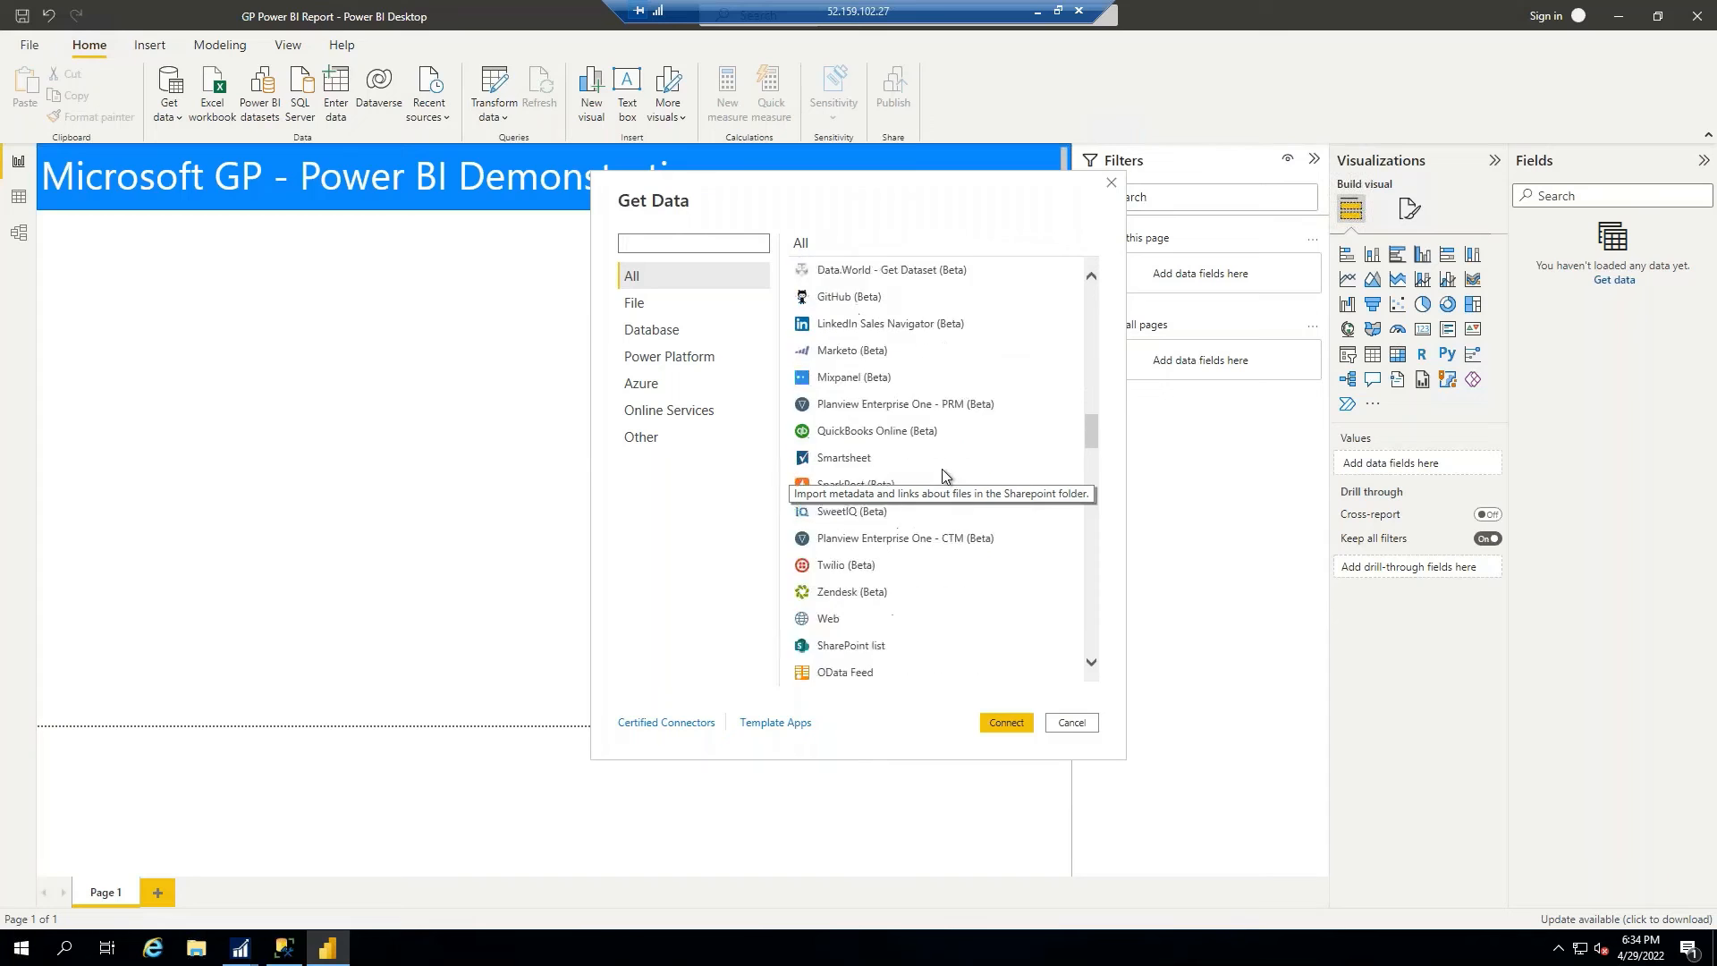
scroll(943, 474, "up", 13)
scroll(944, 483, "up", 17)
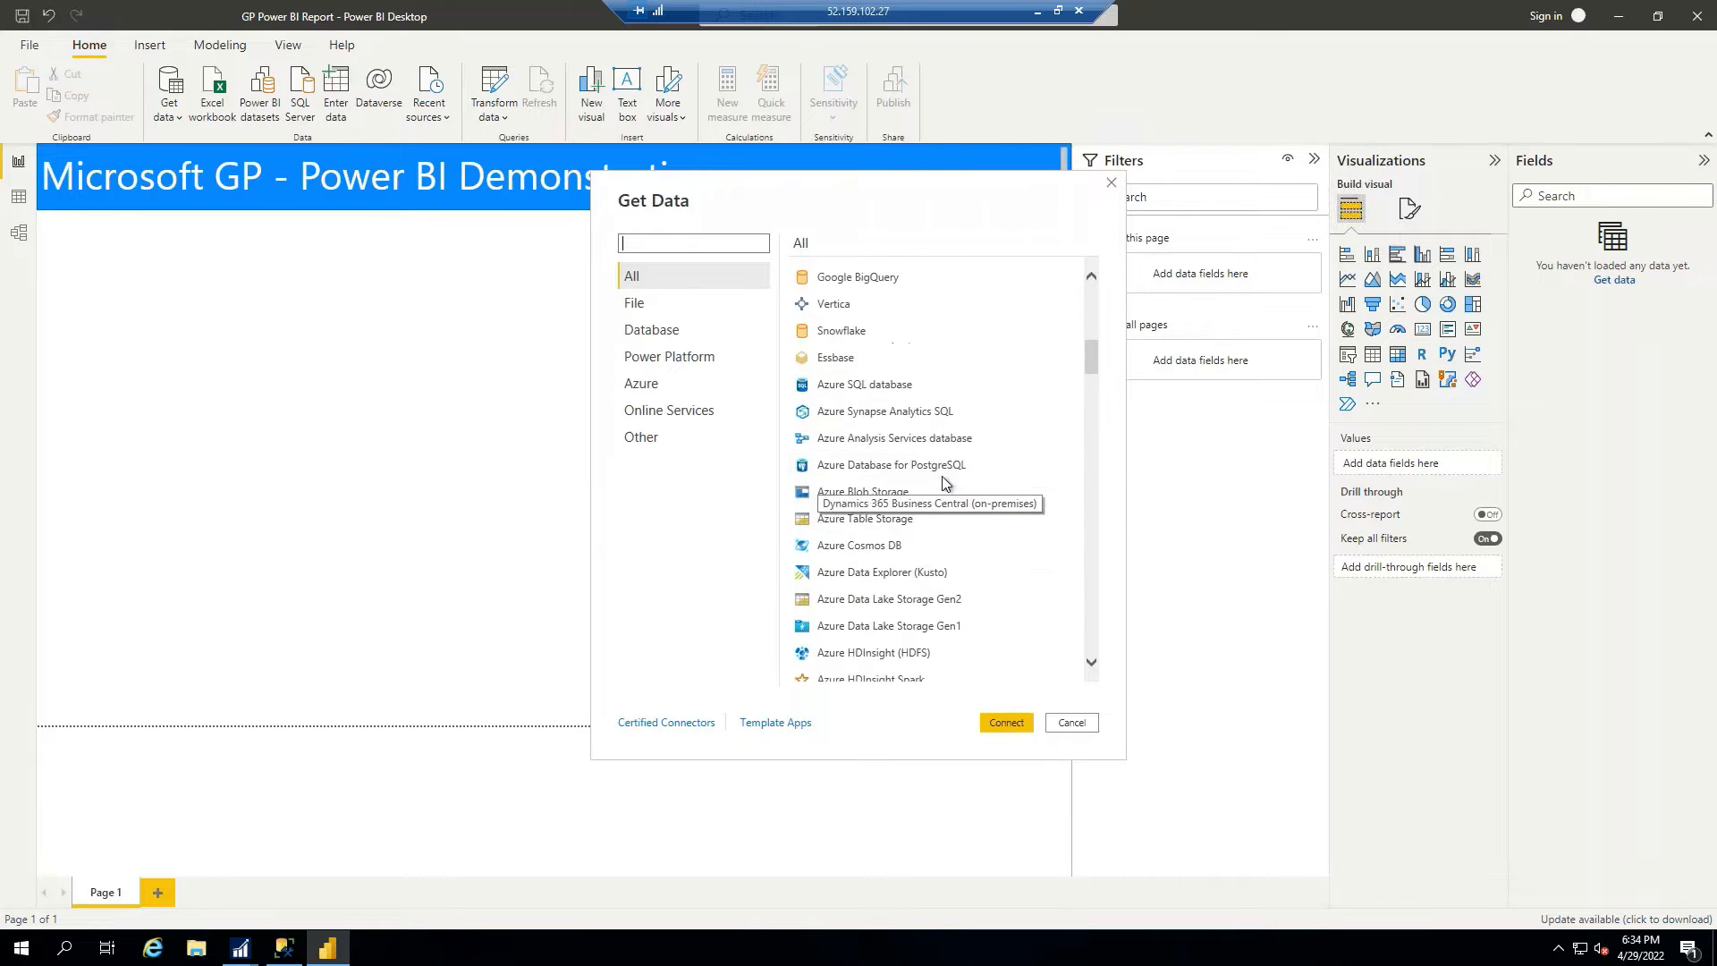
Connect to a SQL Server database on the server Rehomie in Import mode.
left_click(660, 330)
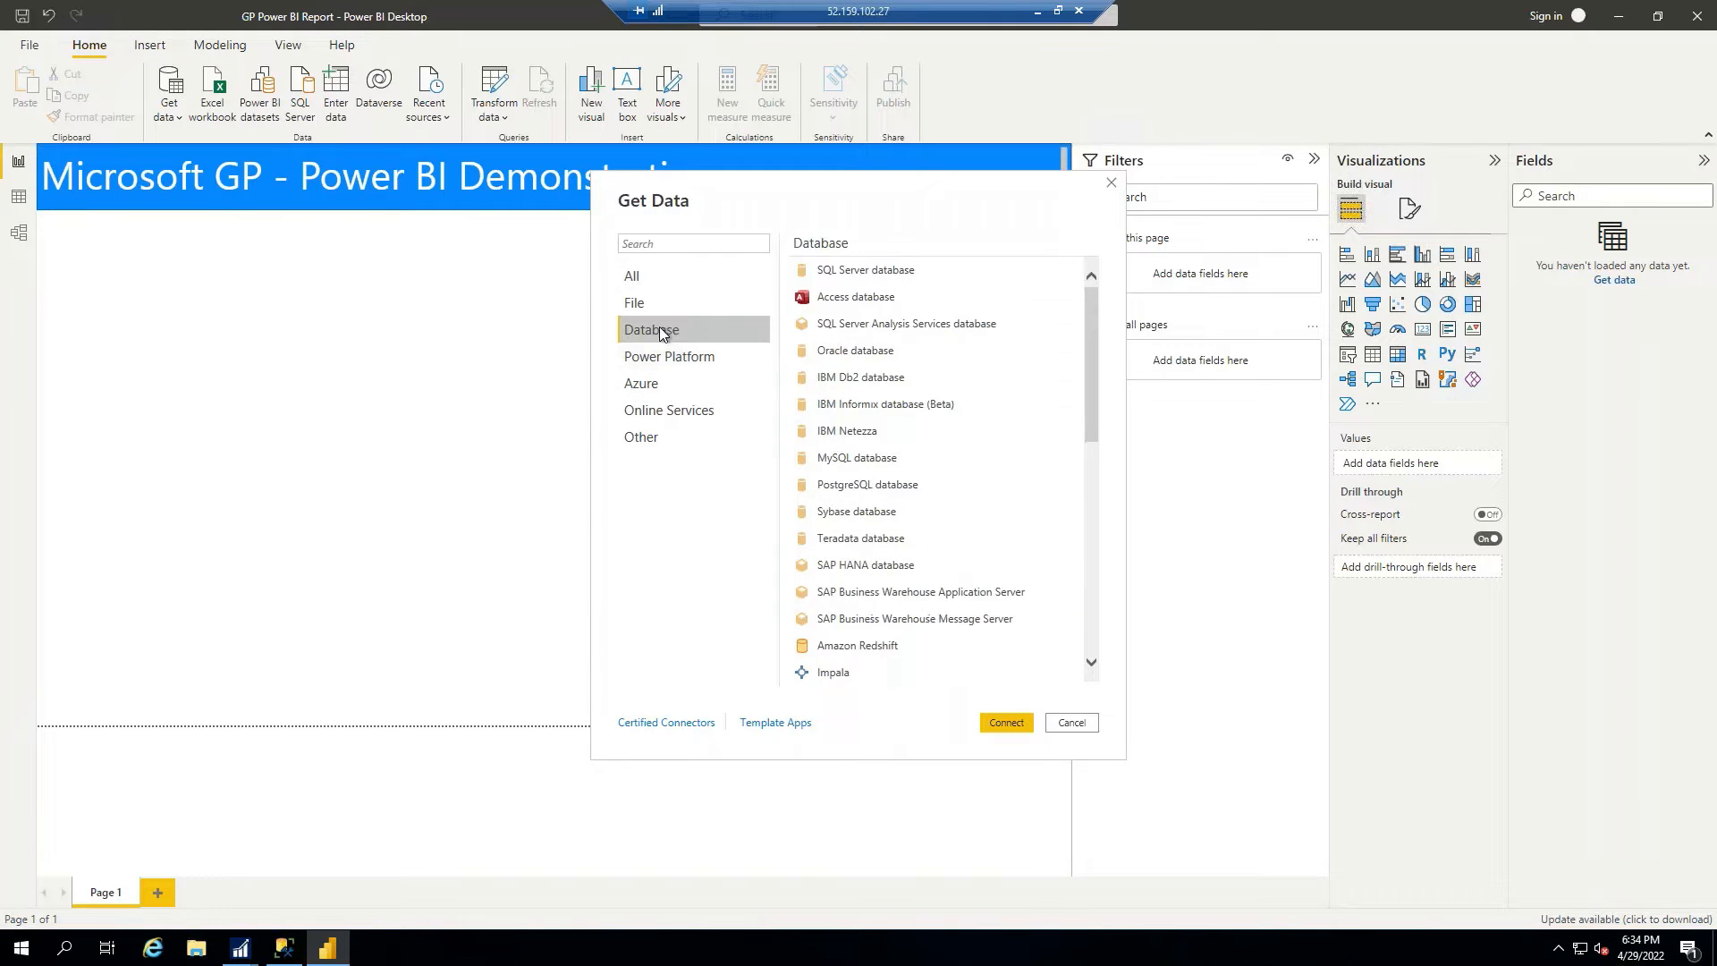
left_click(891, 275)
left_click(1009, 721)
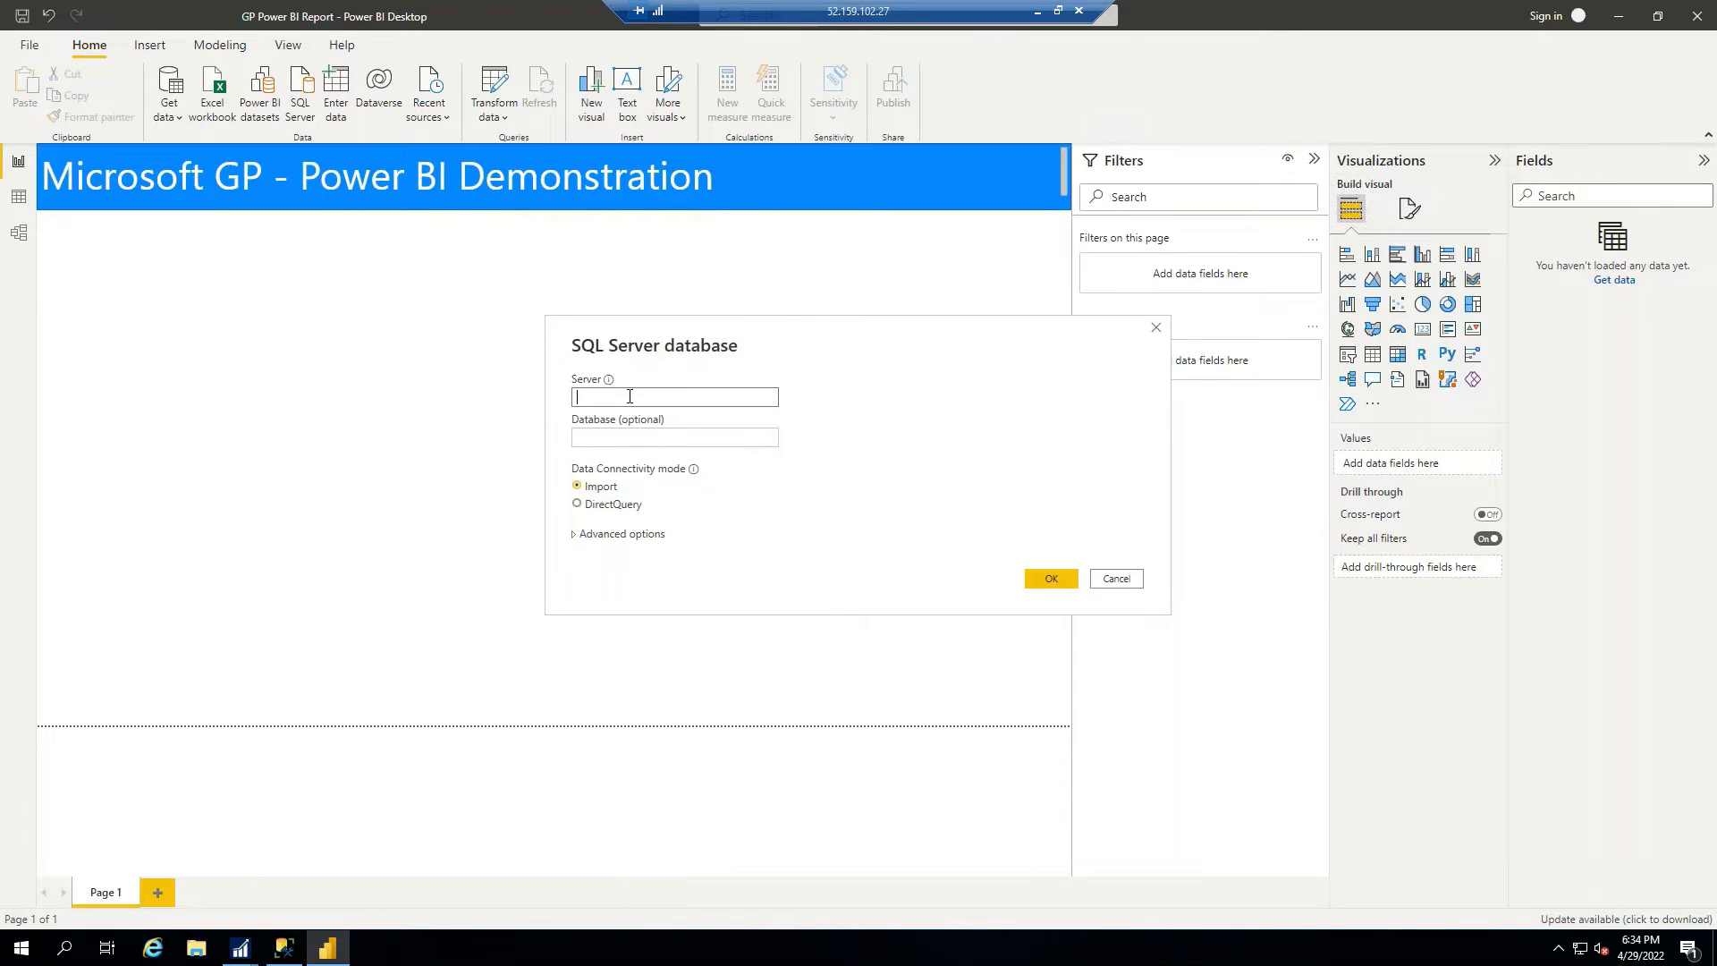
type("Rehomie")
left_click(1057, 576)
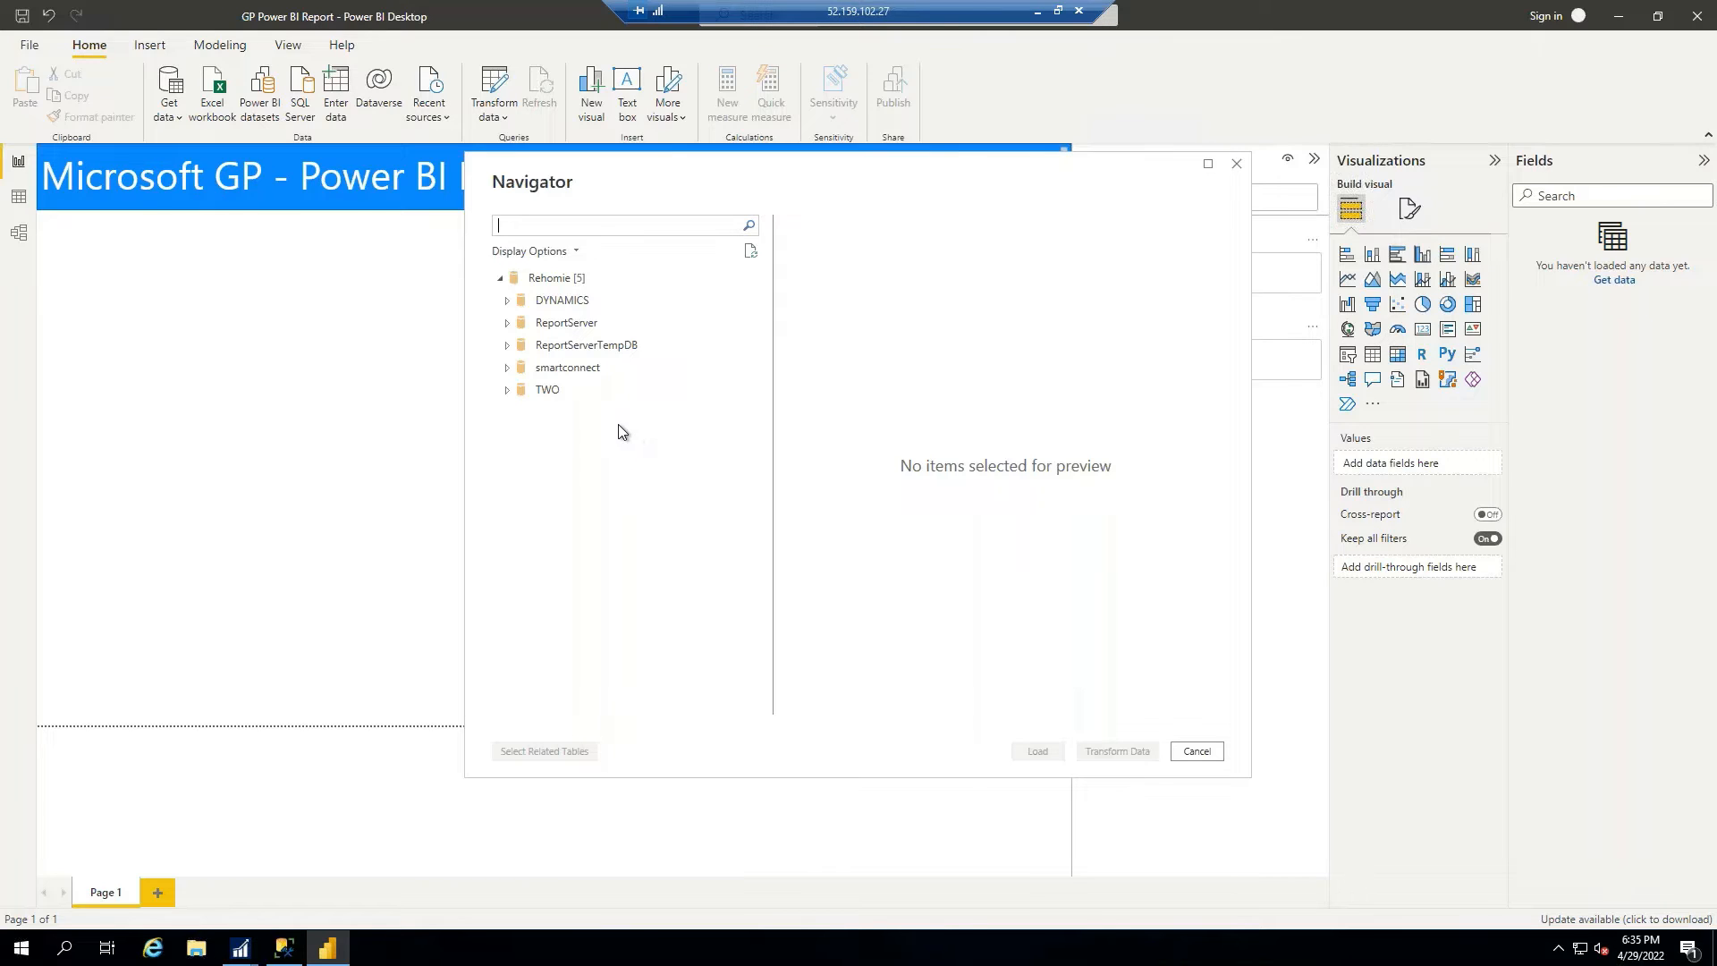
Expand the TWO database in the Navigator, then enlarge the dialog and widen its table list.
left_click(507, 391)
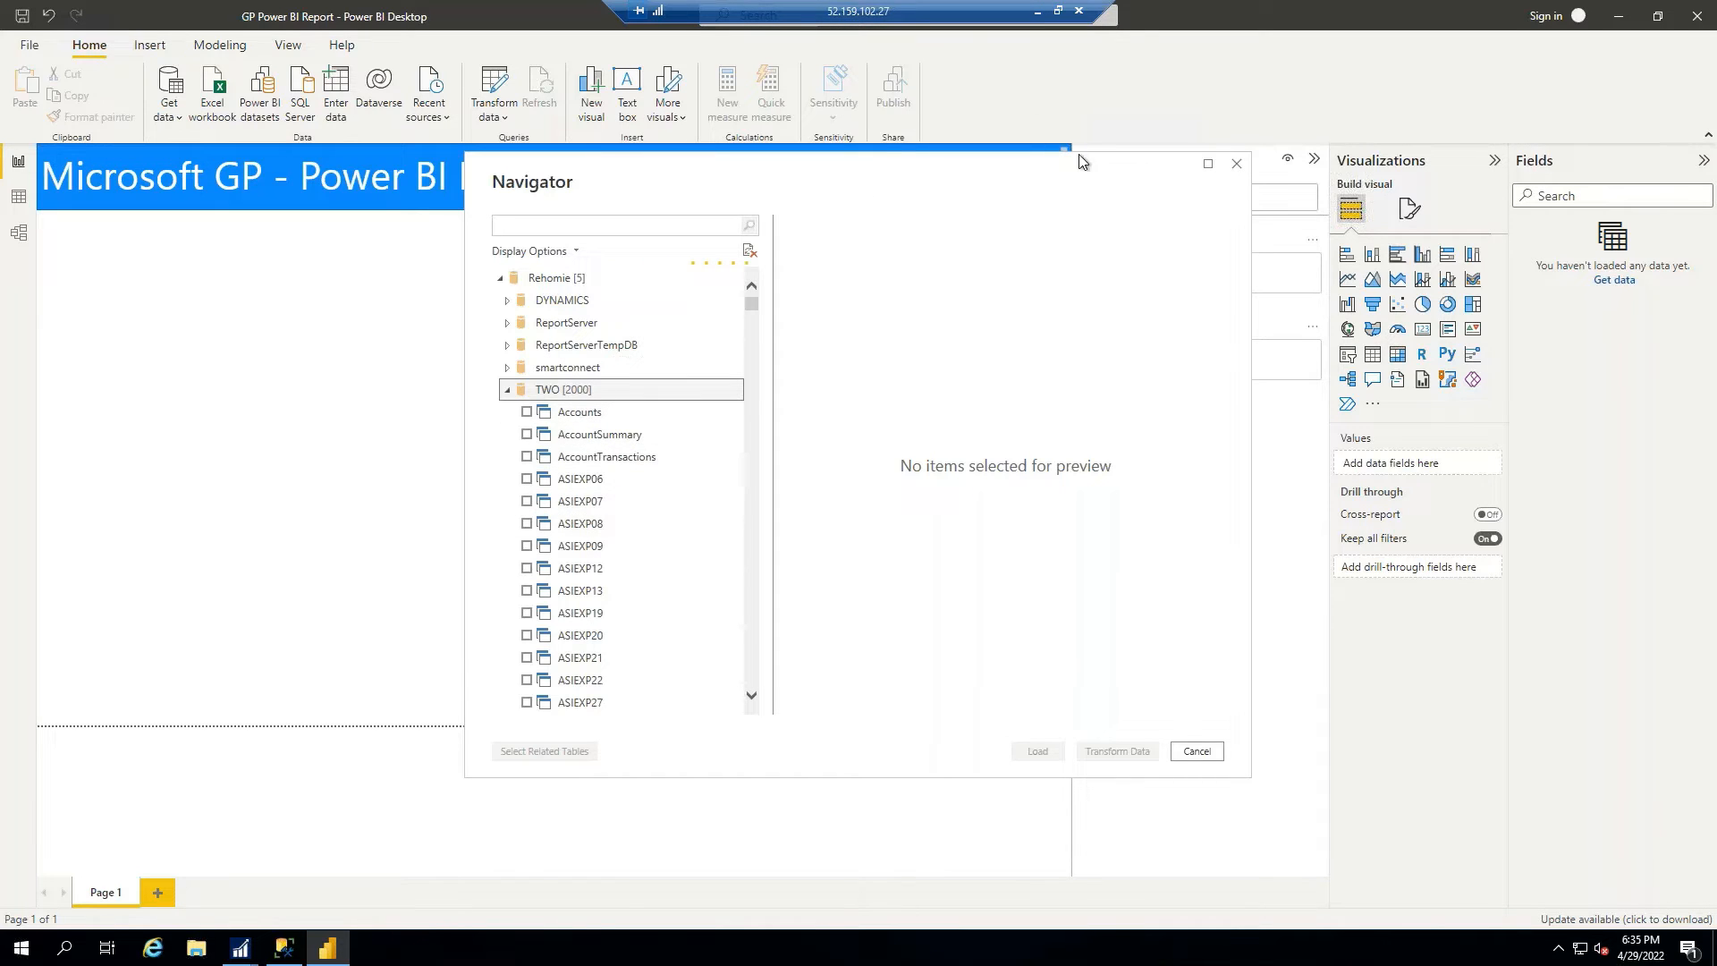
left_click_drag(1012, 175, 775, 188)
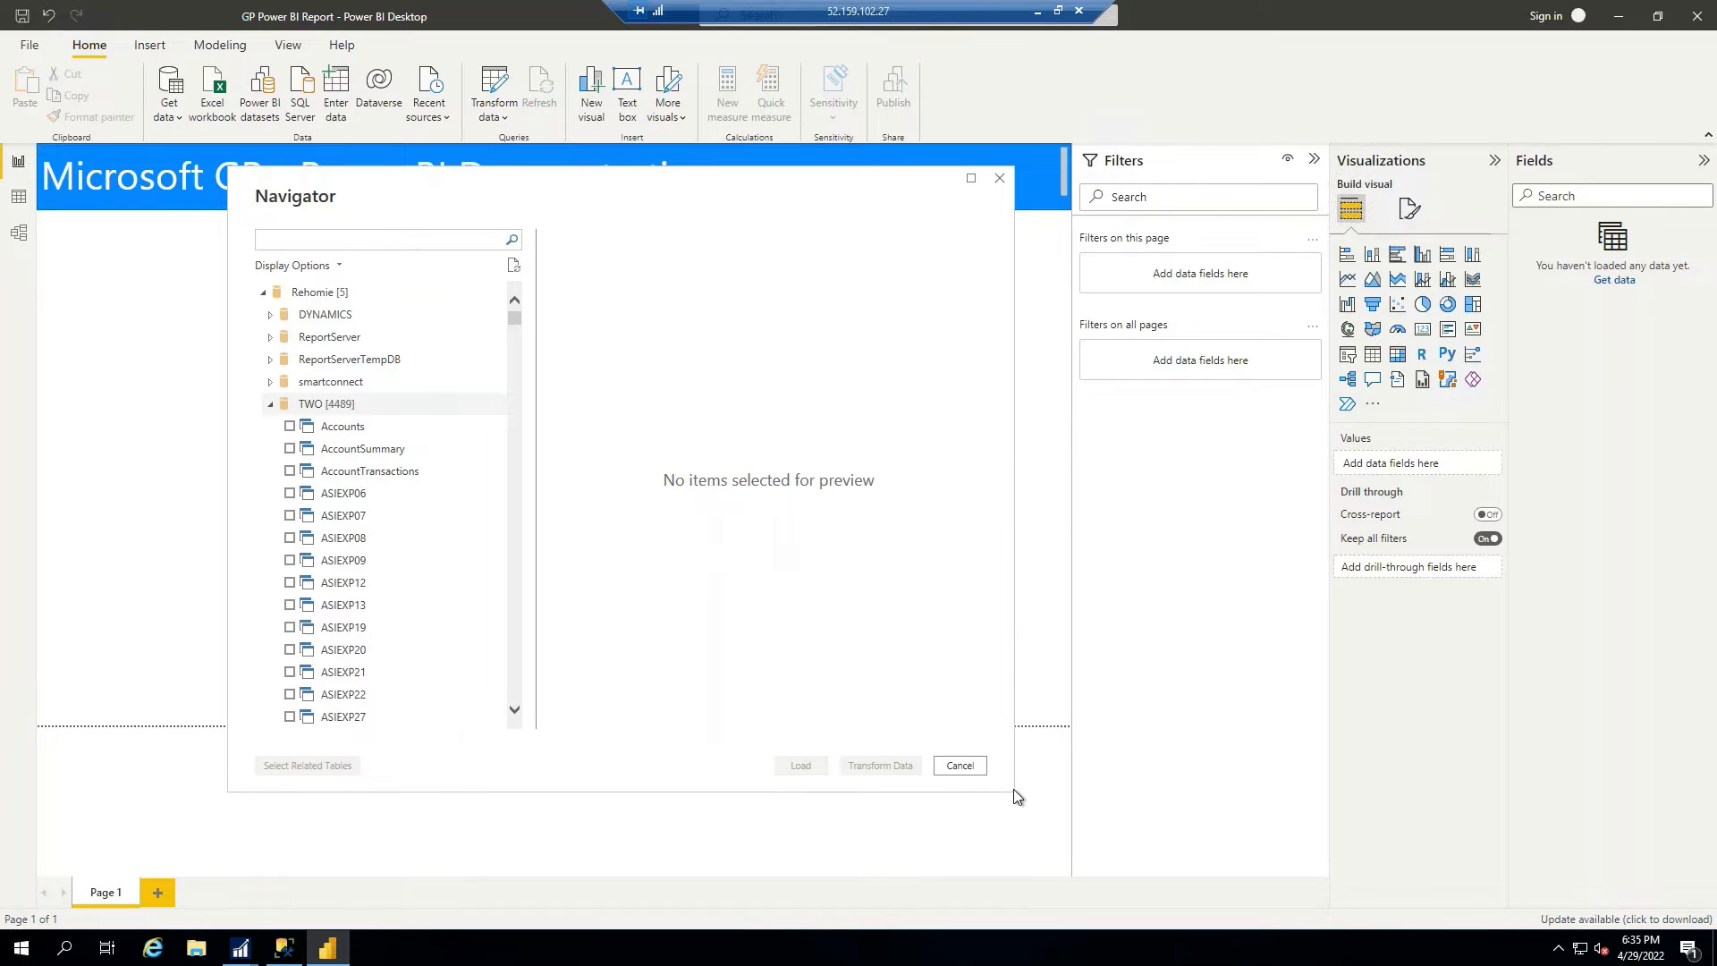
left_click_drag(1012, 780, 1409, 779)
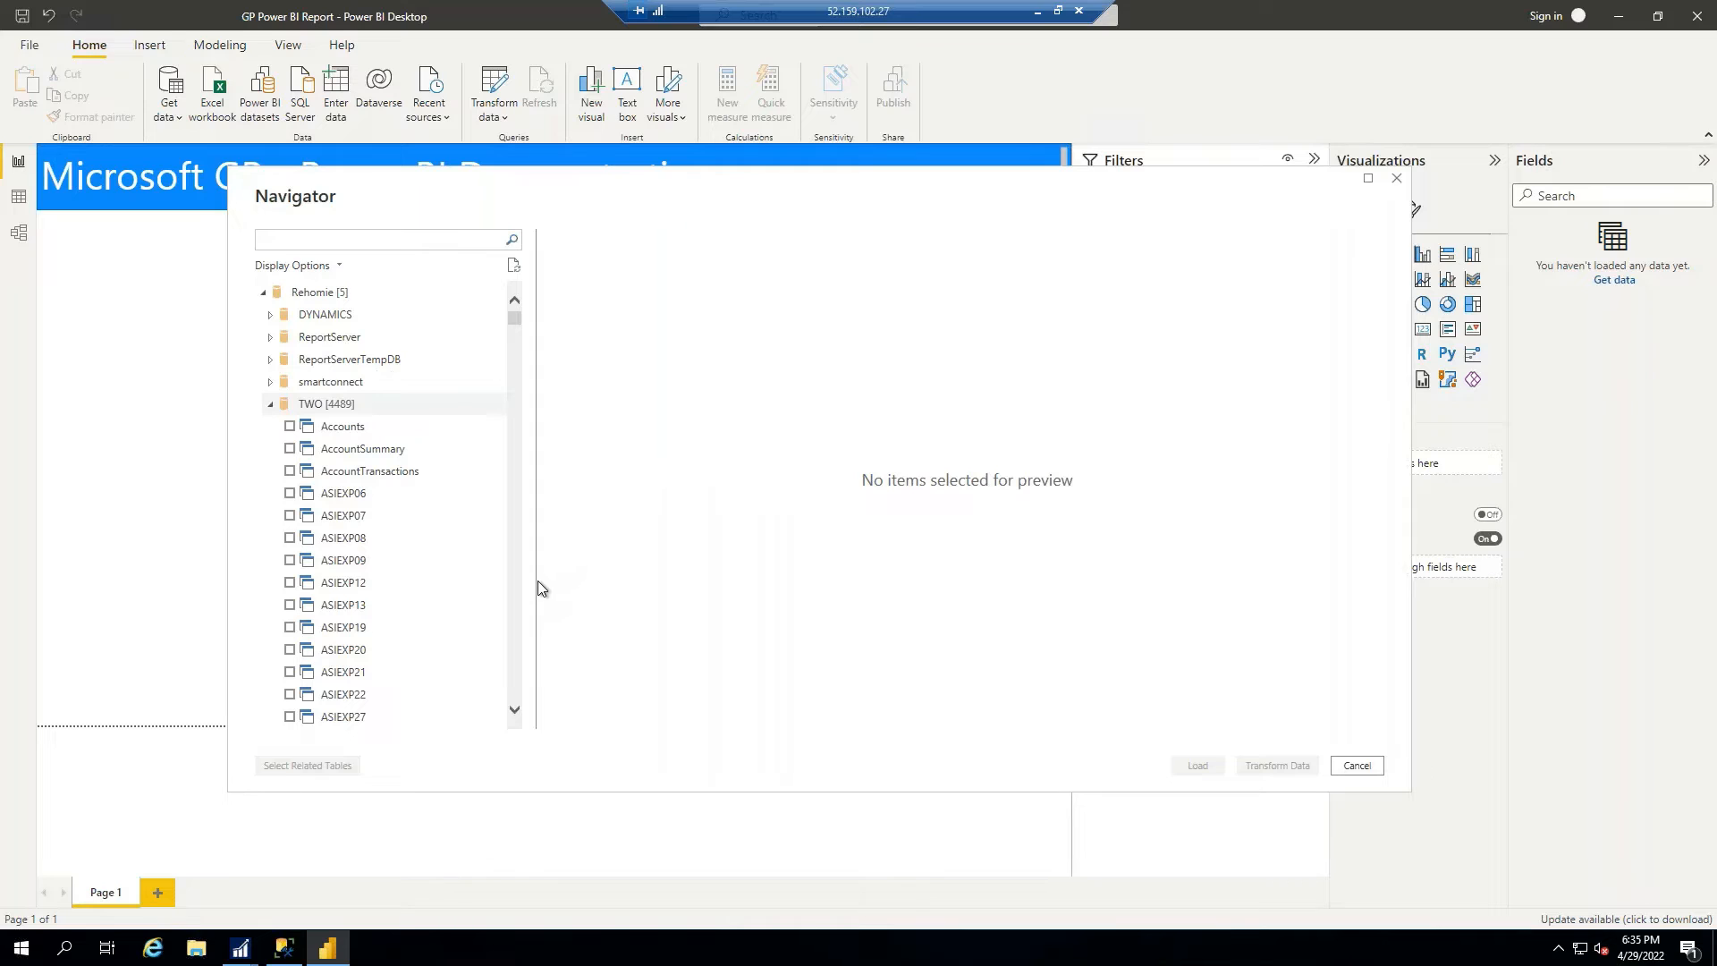
left_click_drag(535, 583, 646, 598)
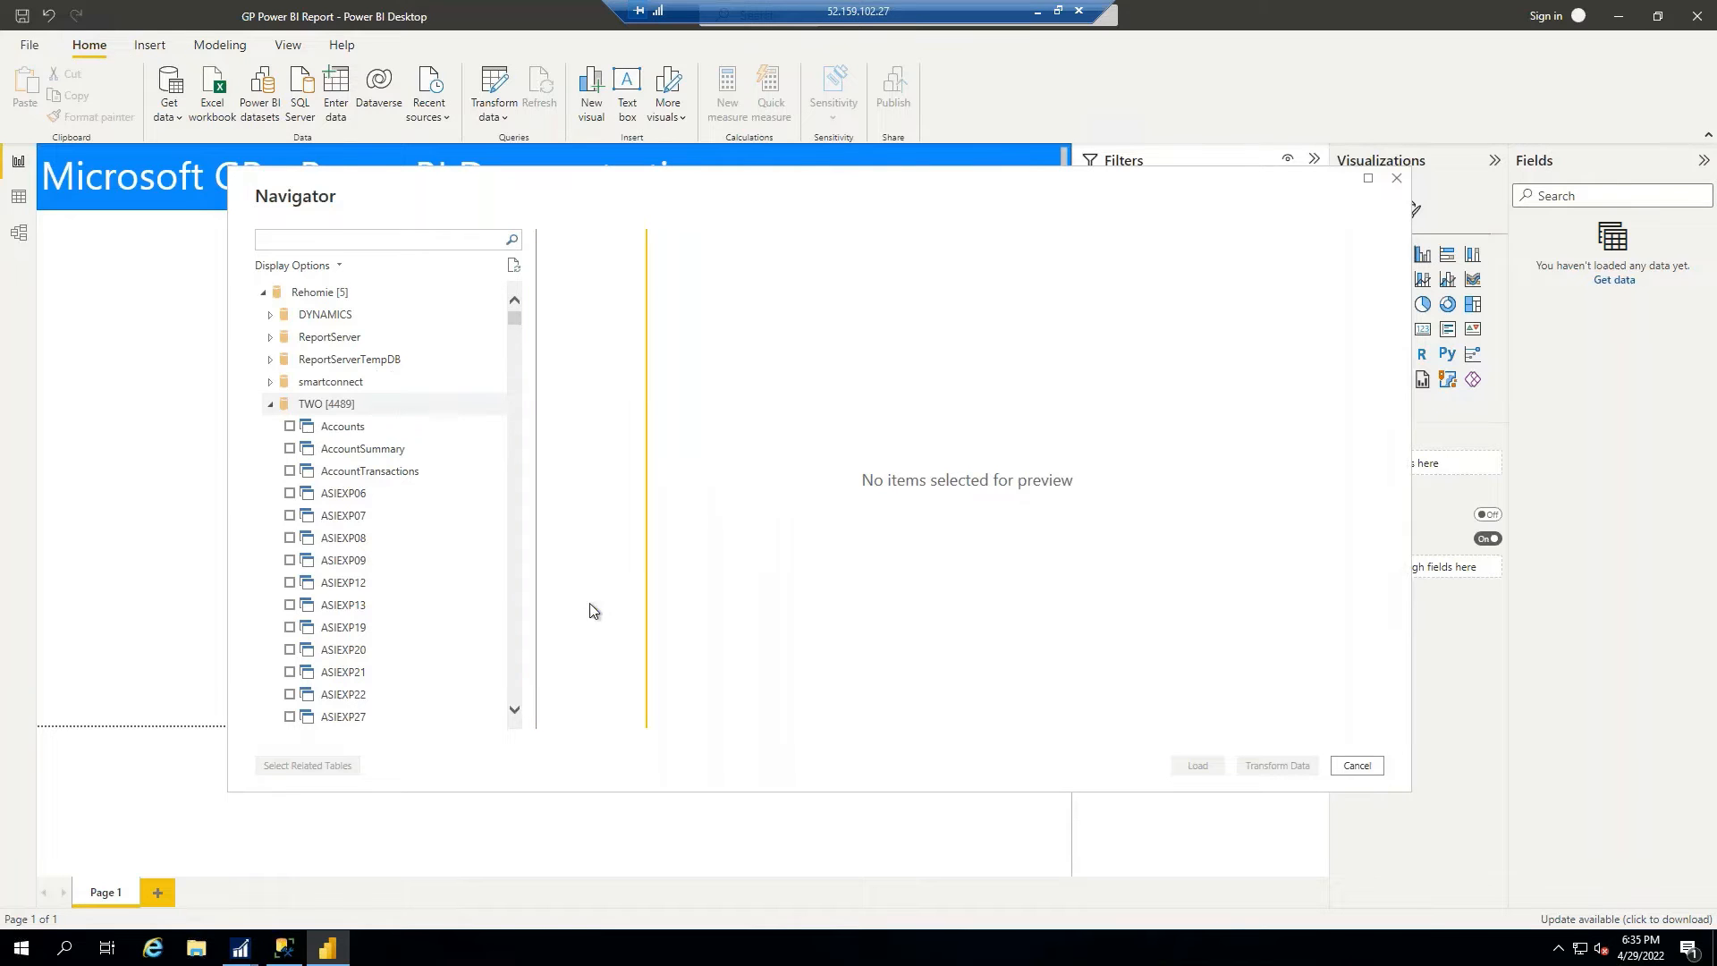
Look through the views and tables available in the TWO database.
scroll(374, 541, "down", 3)
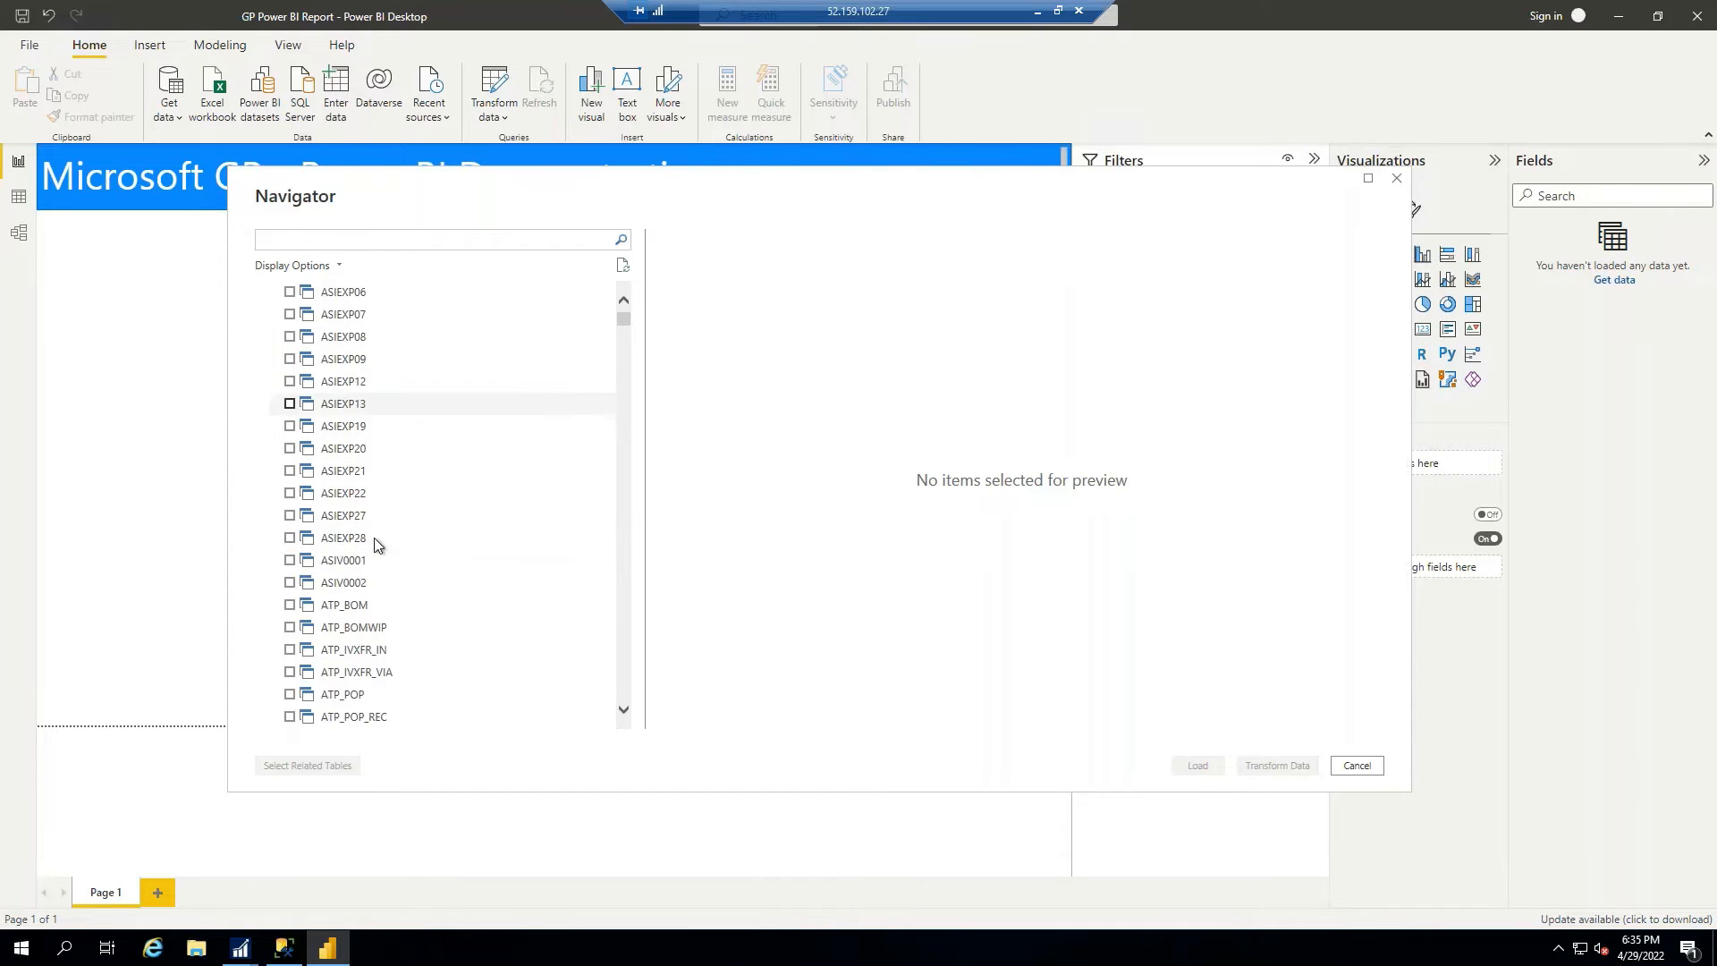
scroll(378, 546, "down", 5)
scroll(409, 562, "up", 8)
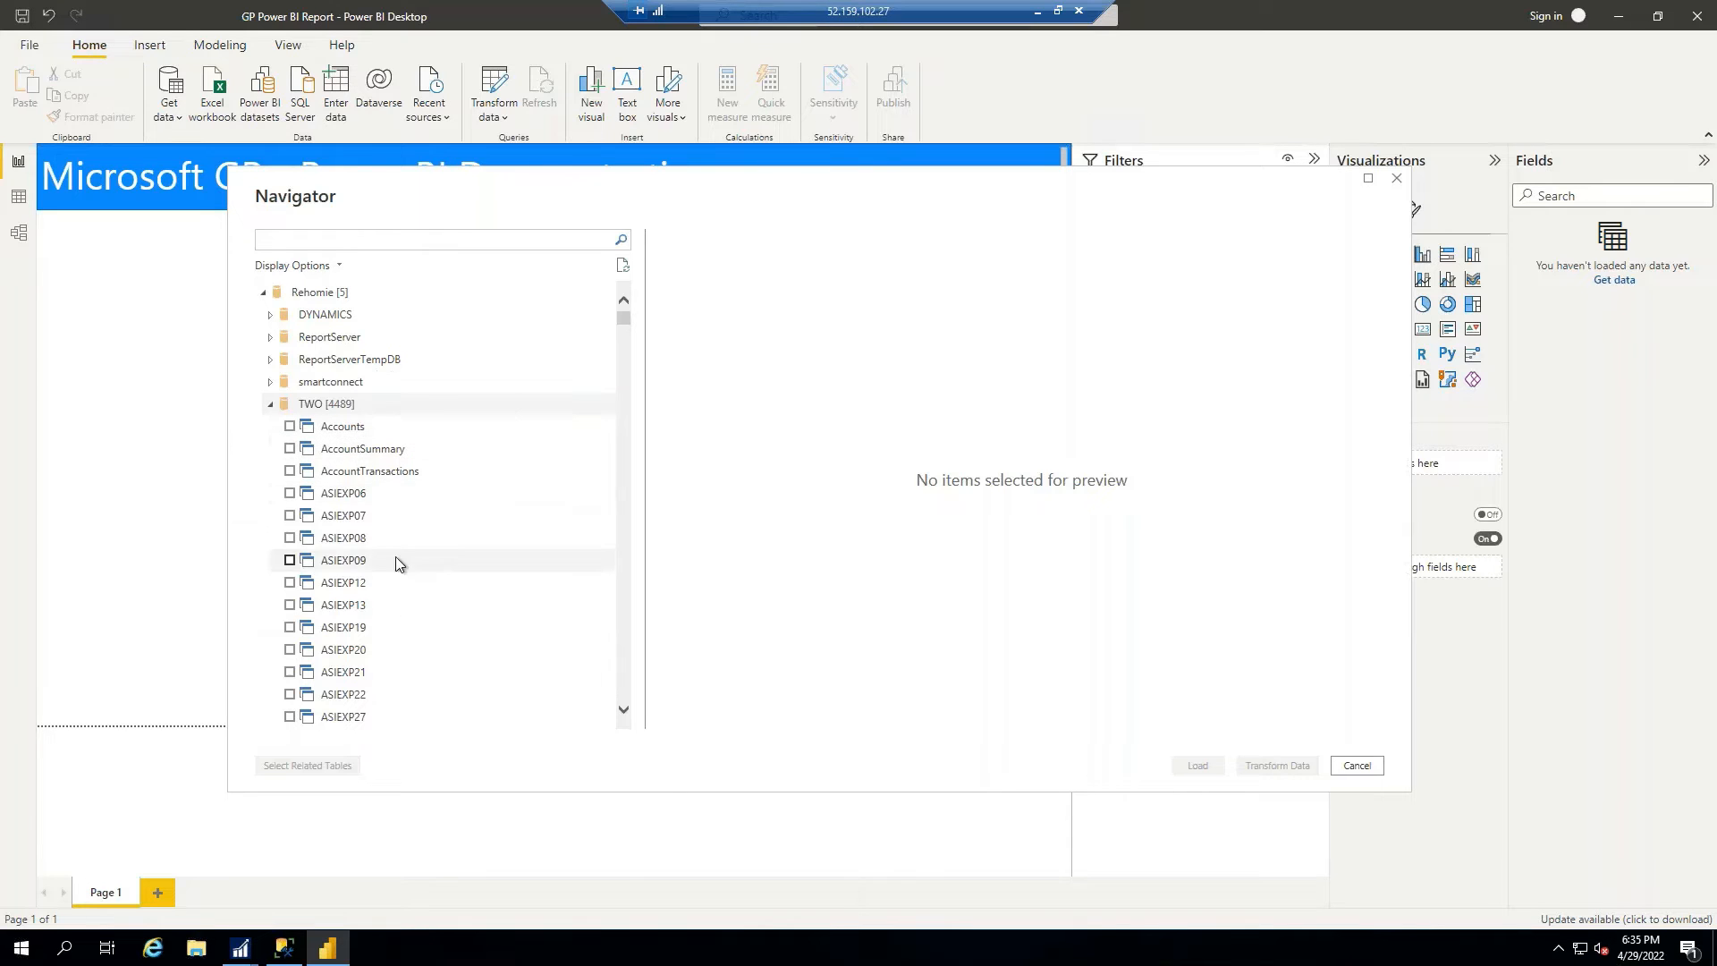
scroll(391, 551, "down", 10)
scroll(374, 544, "down", 10)
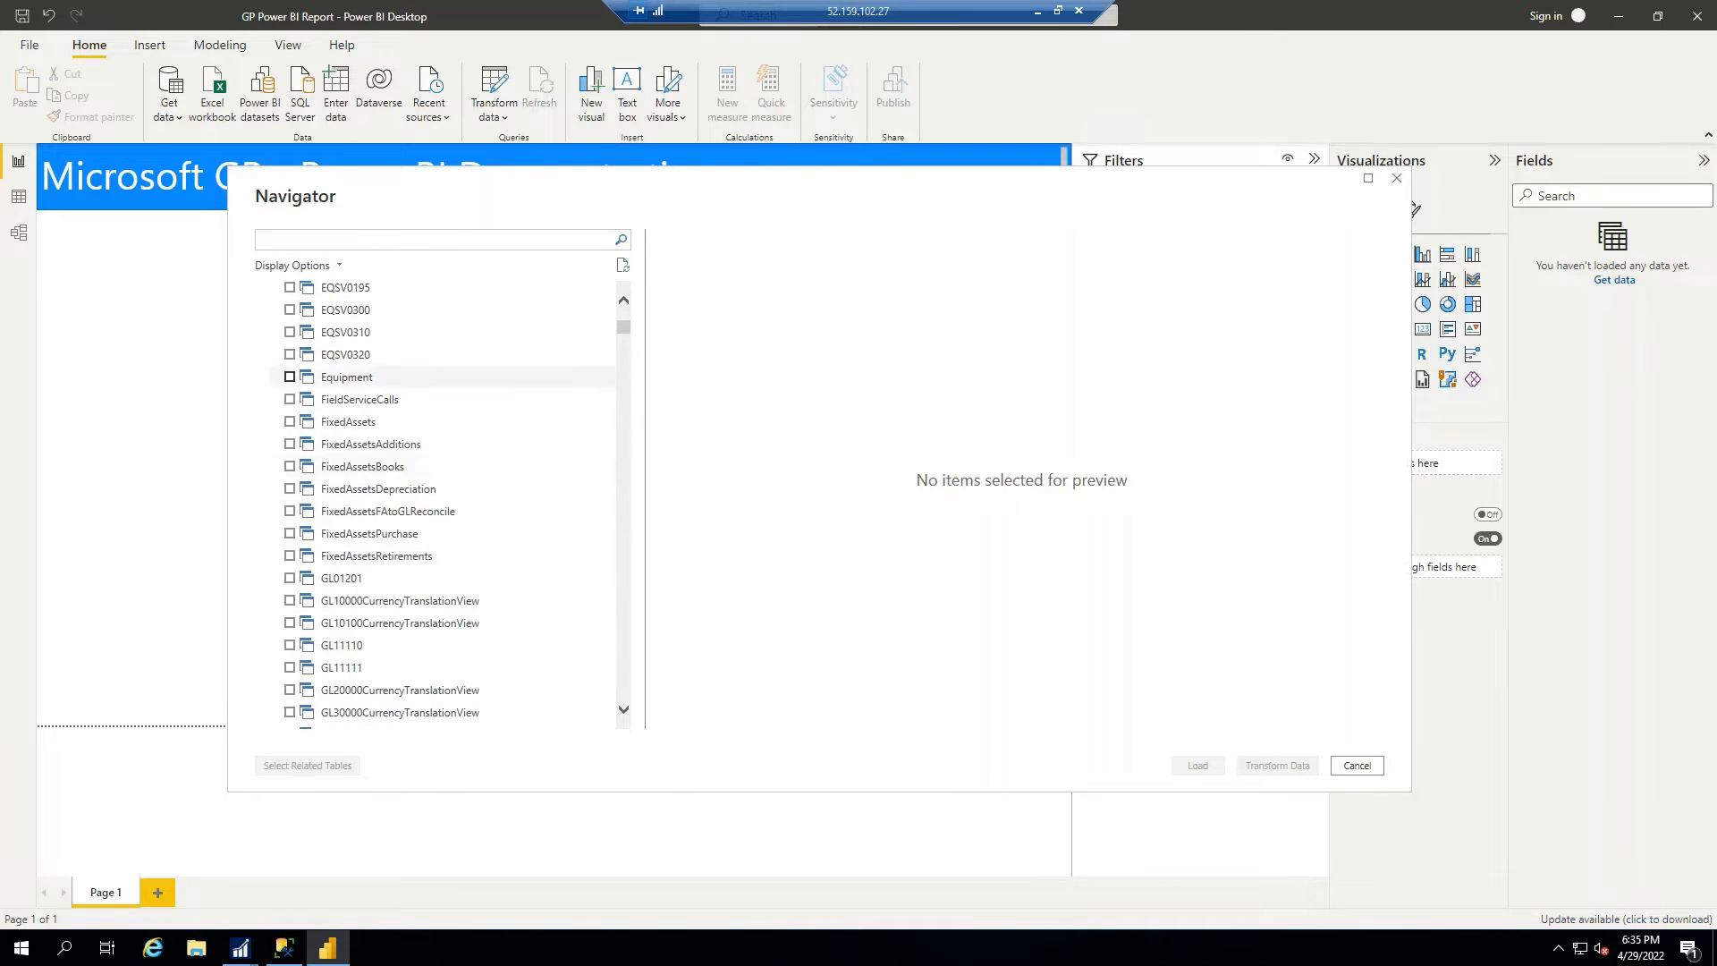
left_click(624, 467)
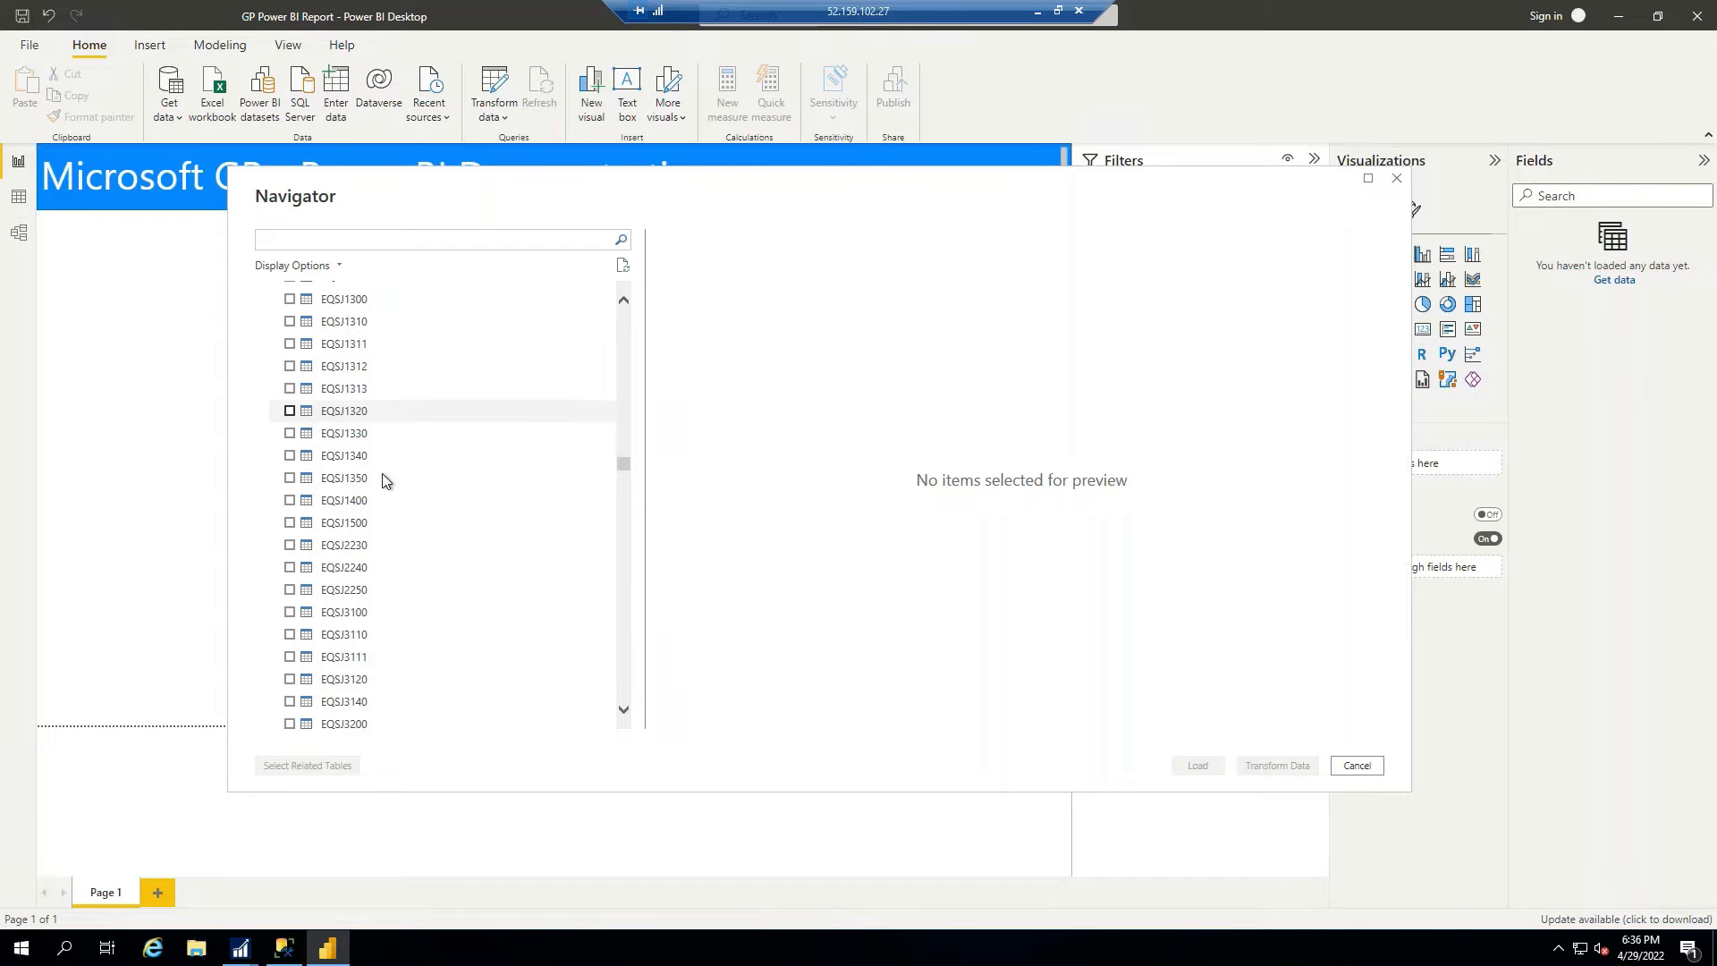
scroll(412, 581, "down", 7)
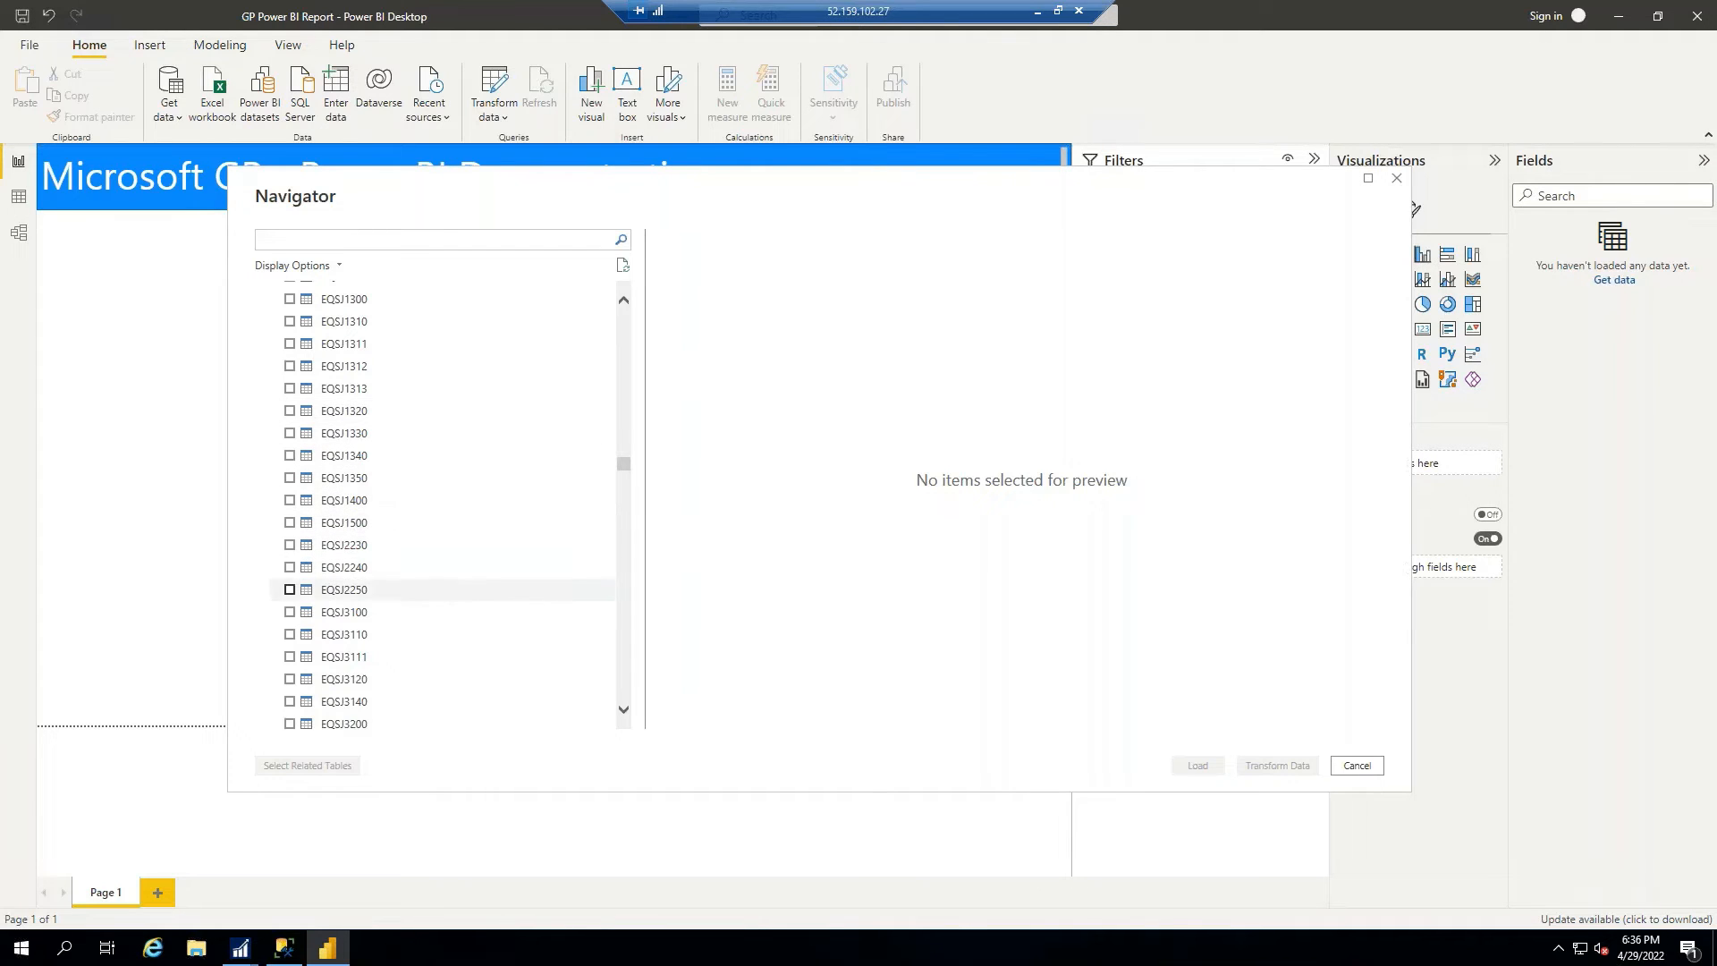
scroll(427, 592, "up", 8)
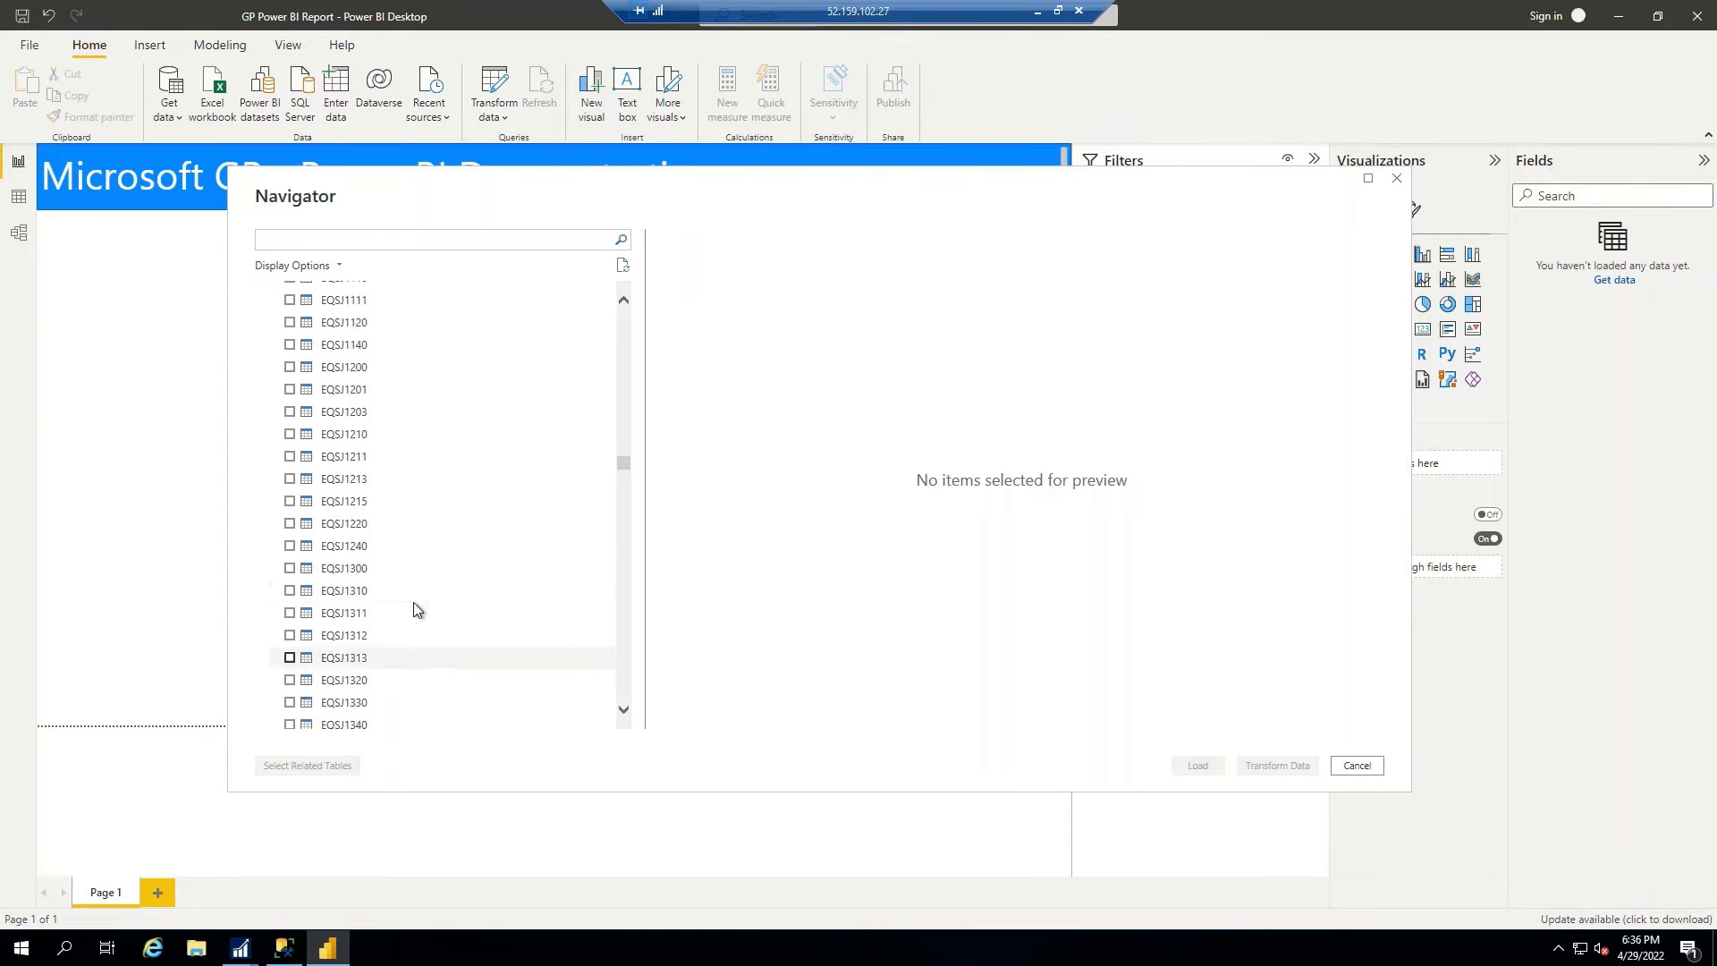
scroll(413, 602, "up", 5)
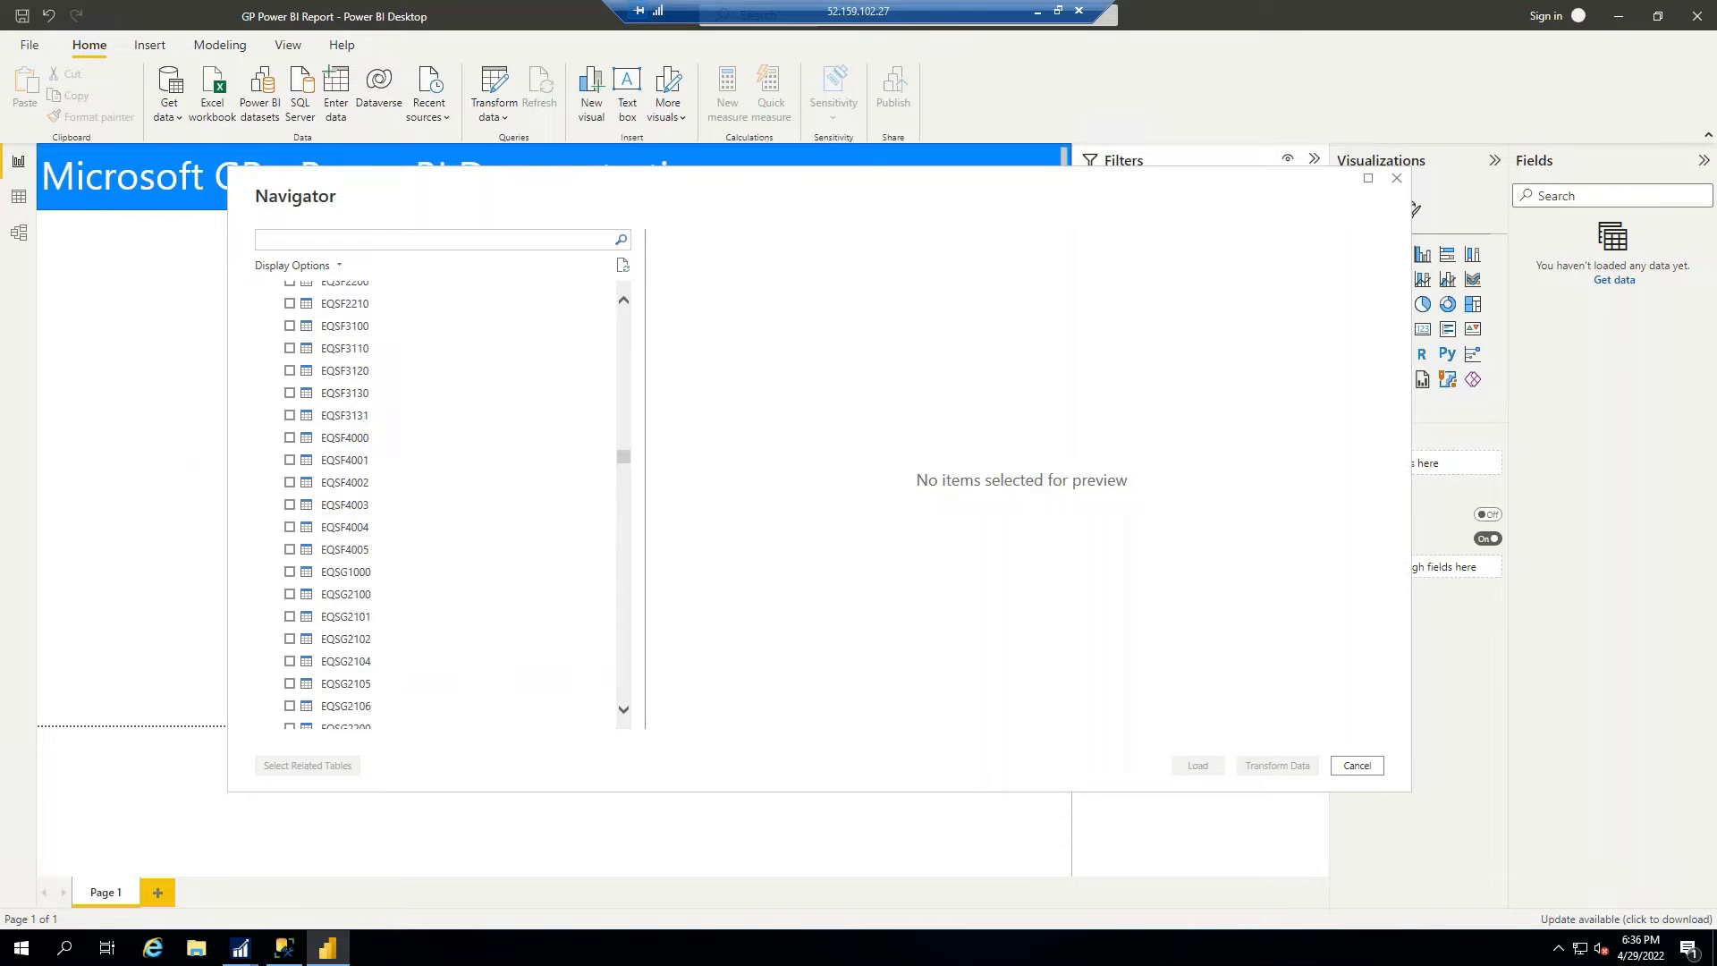
scroll(401, 554, "down", 10)
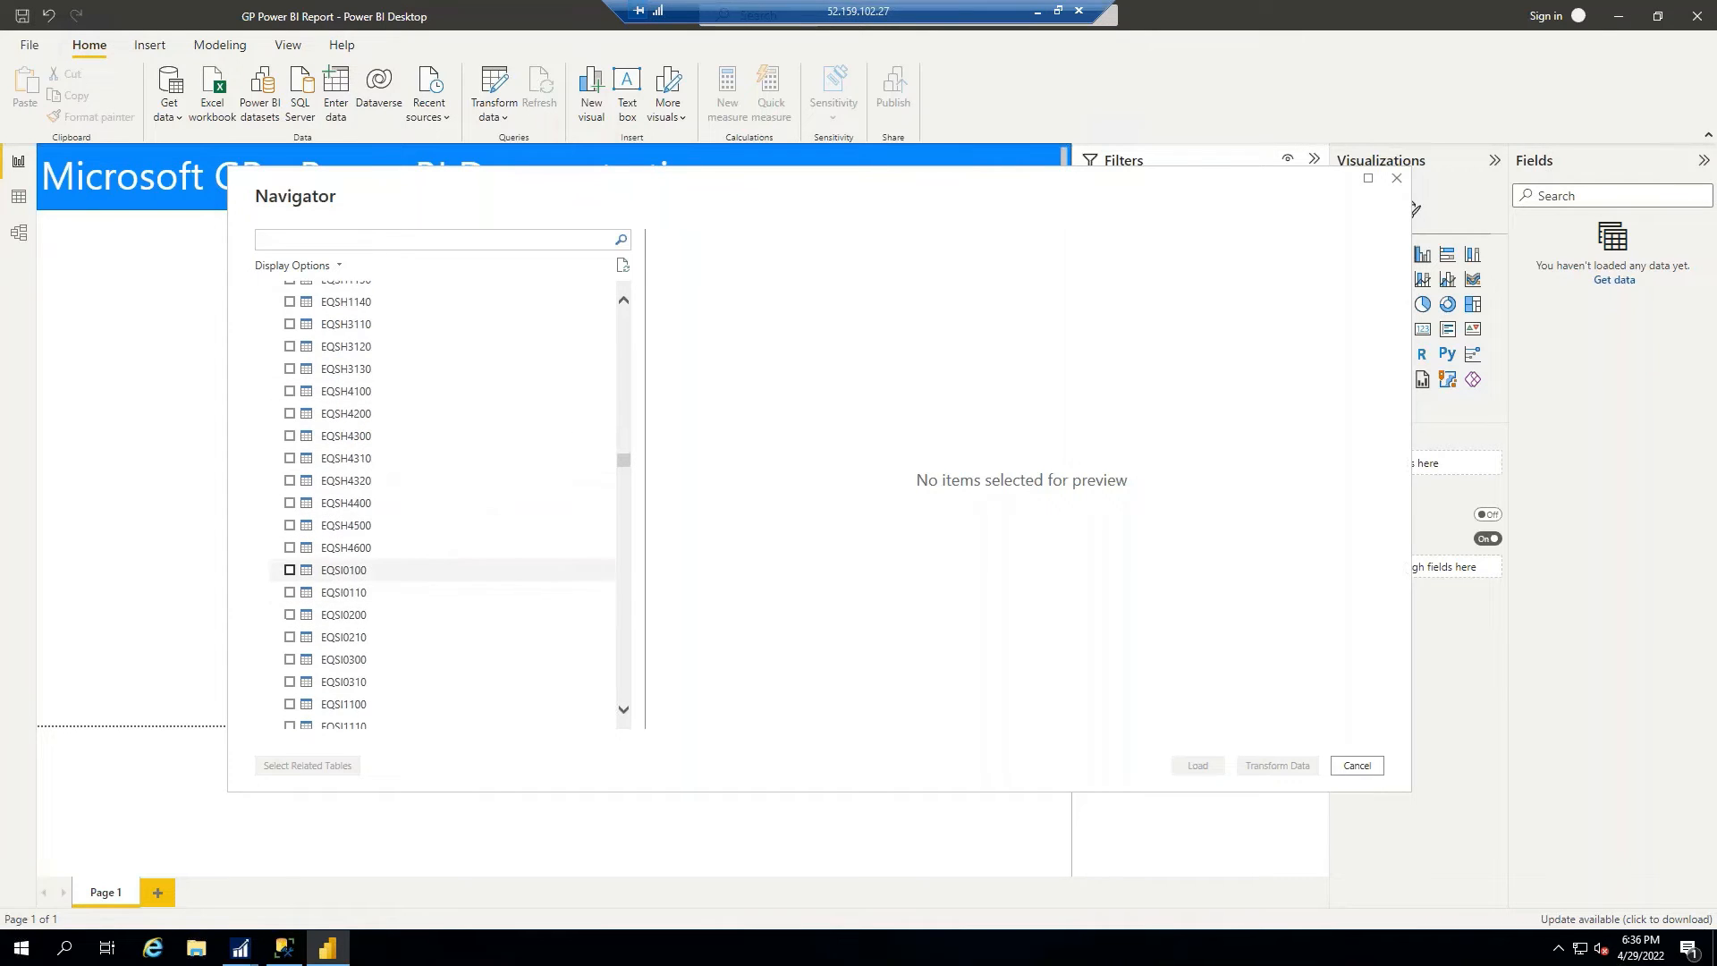
Switch to the browser and look up the table number for Account Master on the blog's GL Tables page.
left_click(1037, 11)
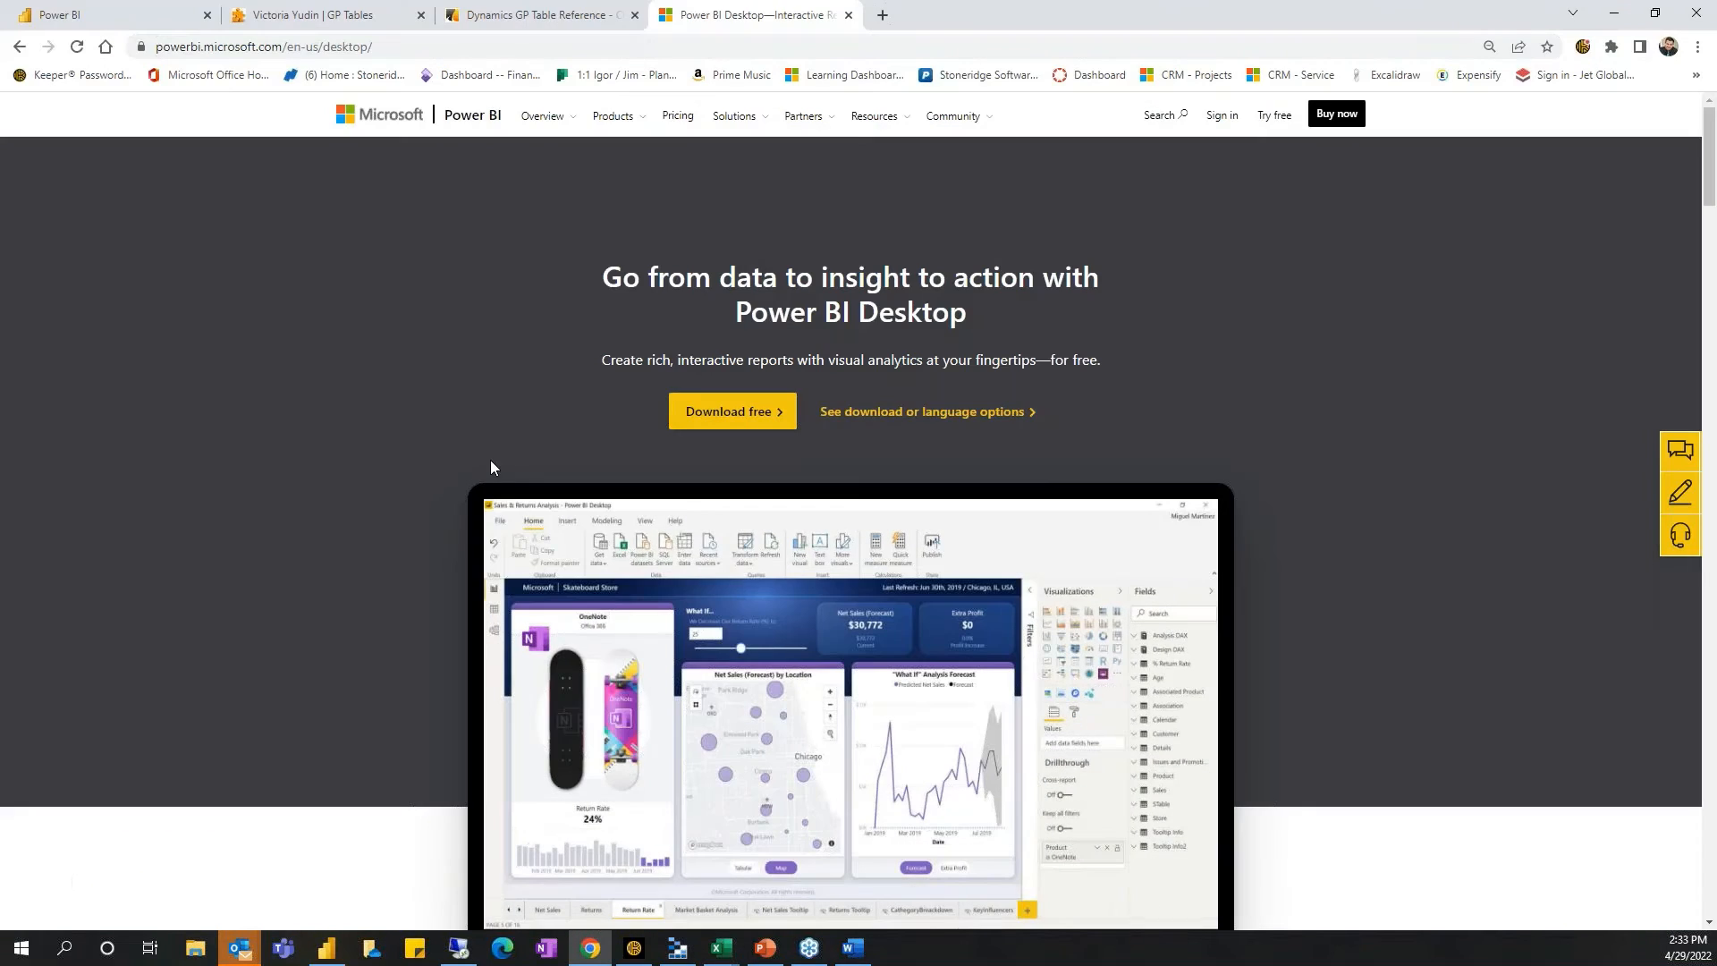
left_click(314, 20)
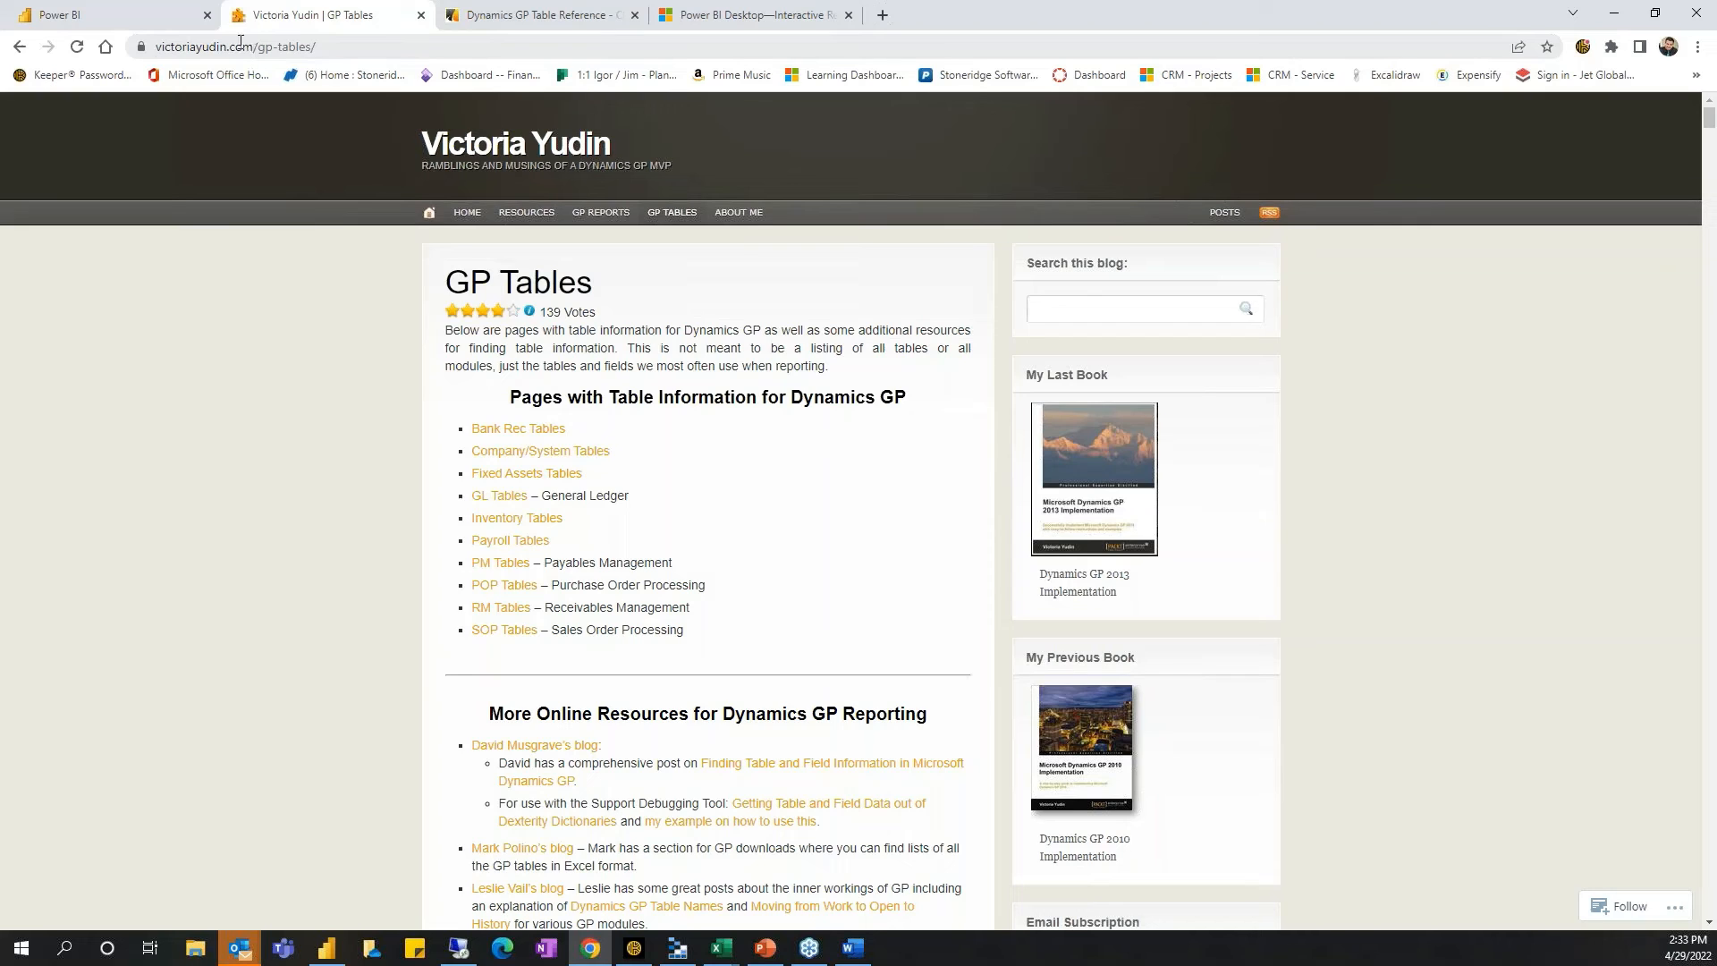
mouse_move(680, 215)
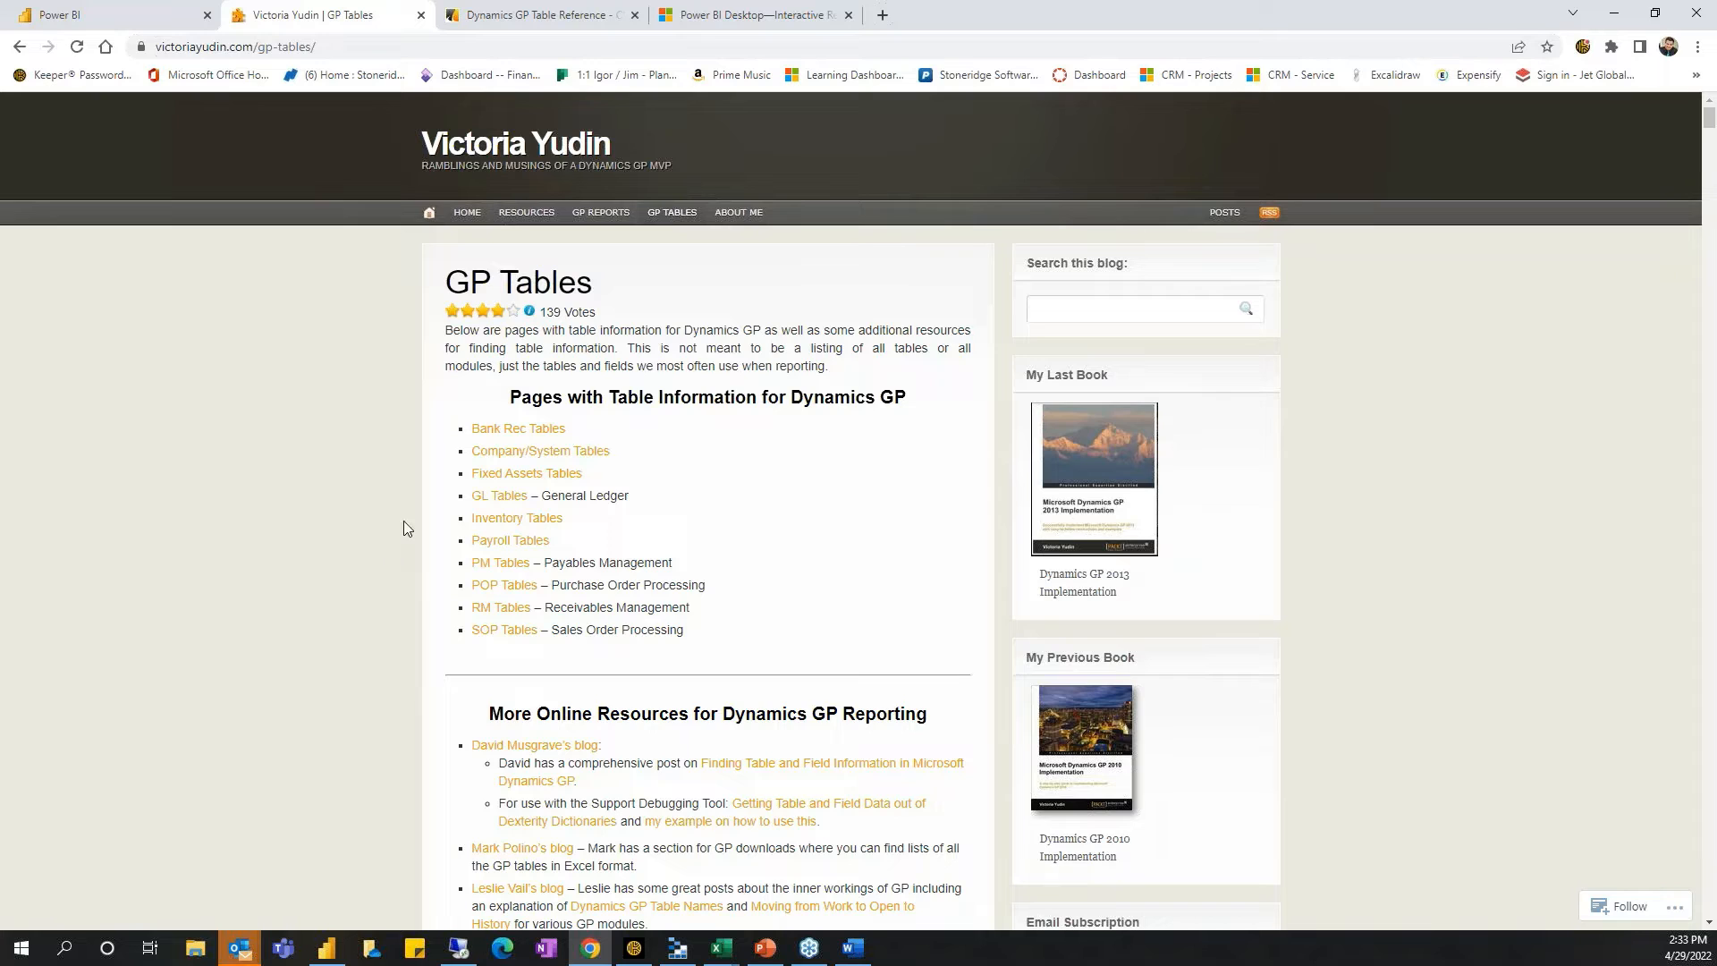
left_click(498, 496)
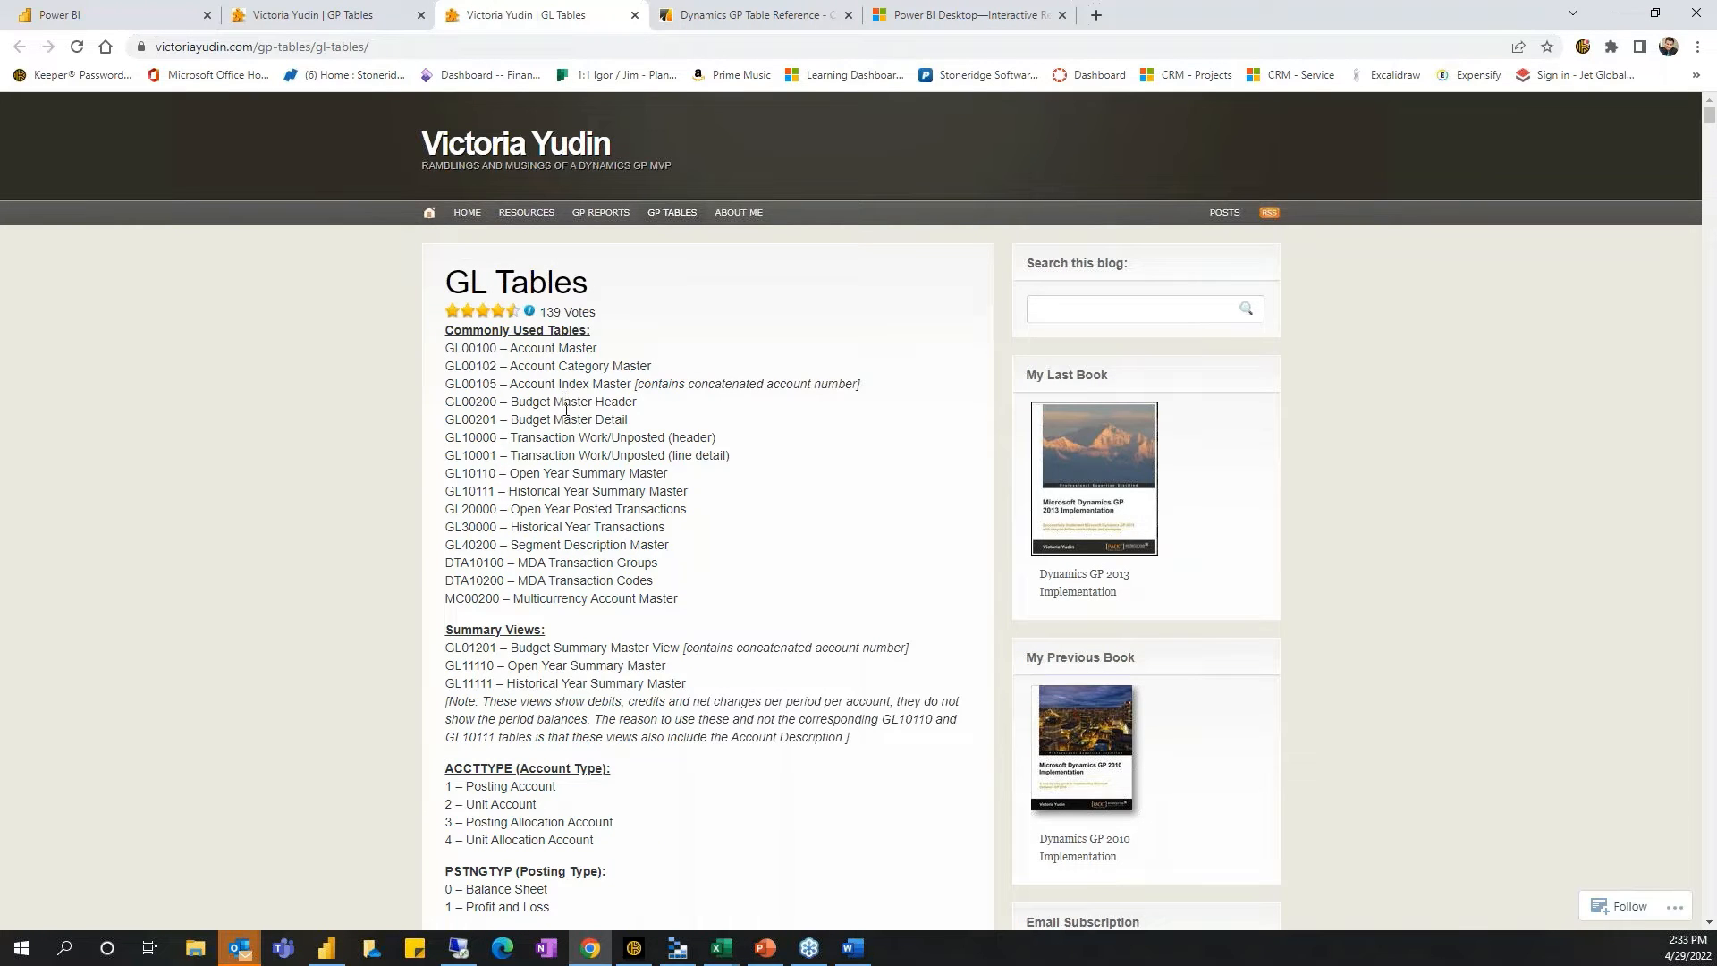
left_click_drag(598, 349, 446, 348)
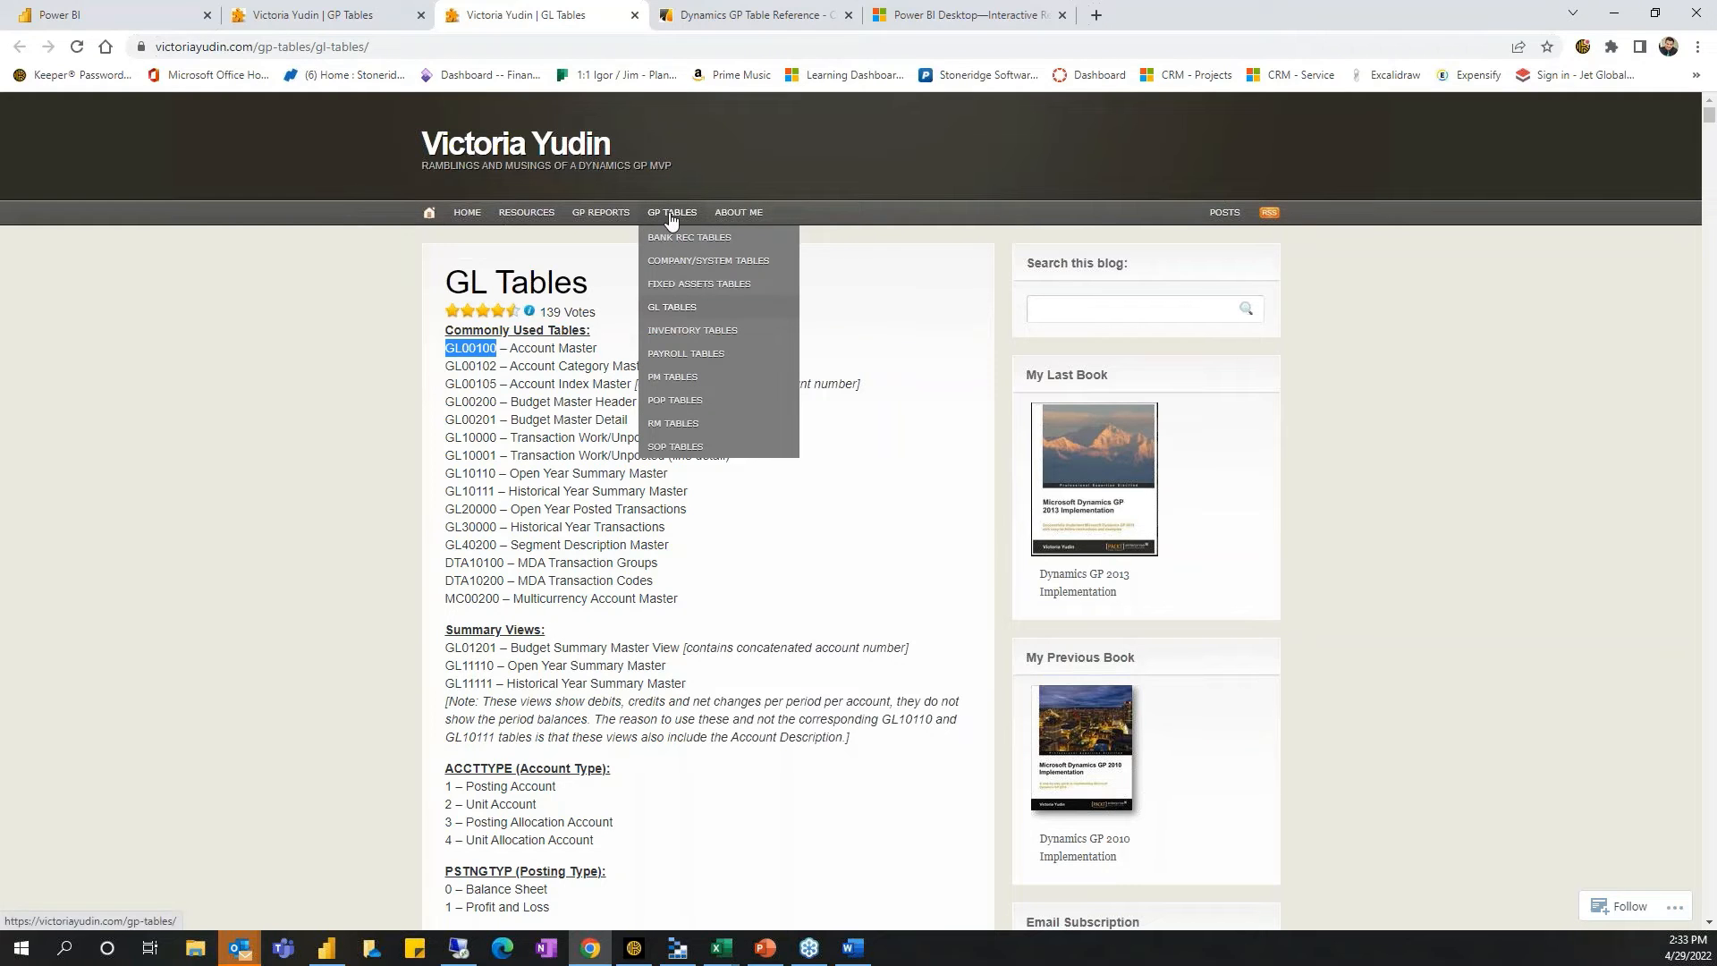
Open the blog's SOP SQL Views page and review its list of Sales Order Processing views.
mouse_move(595, 222)
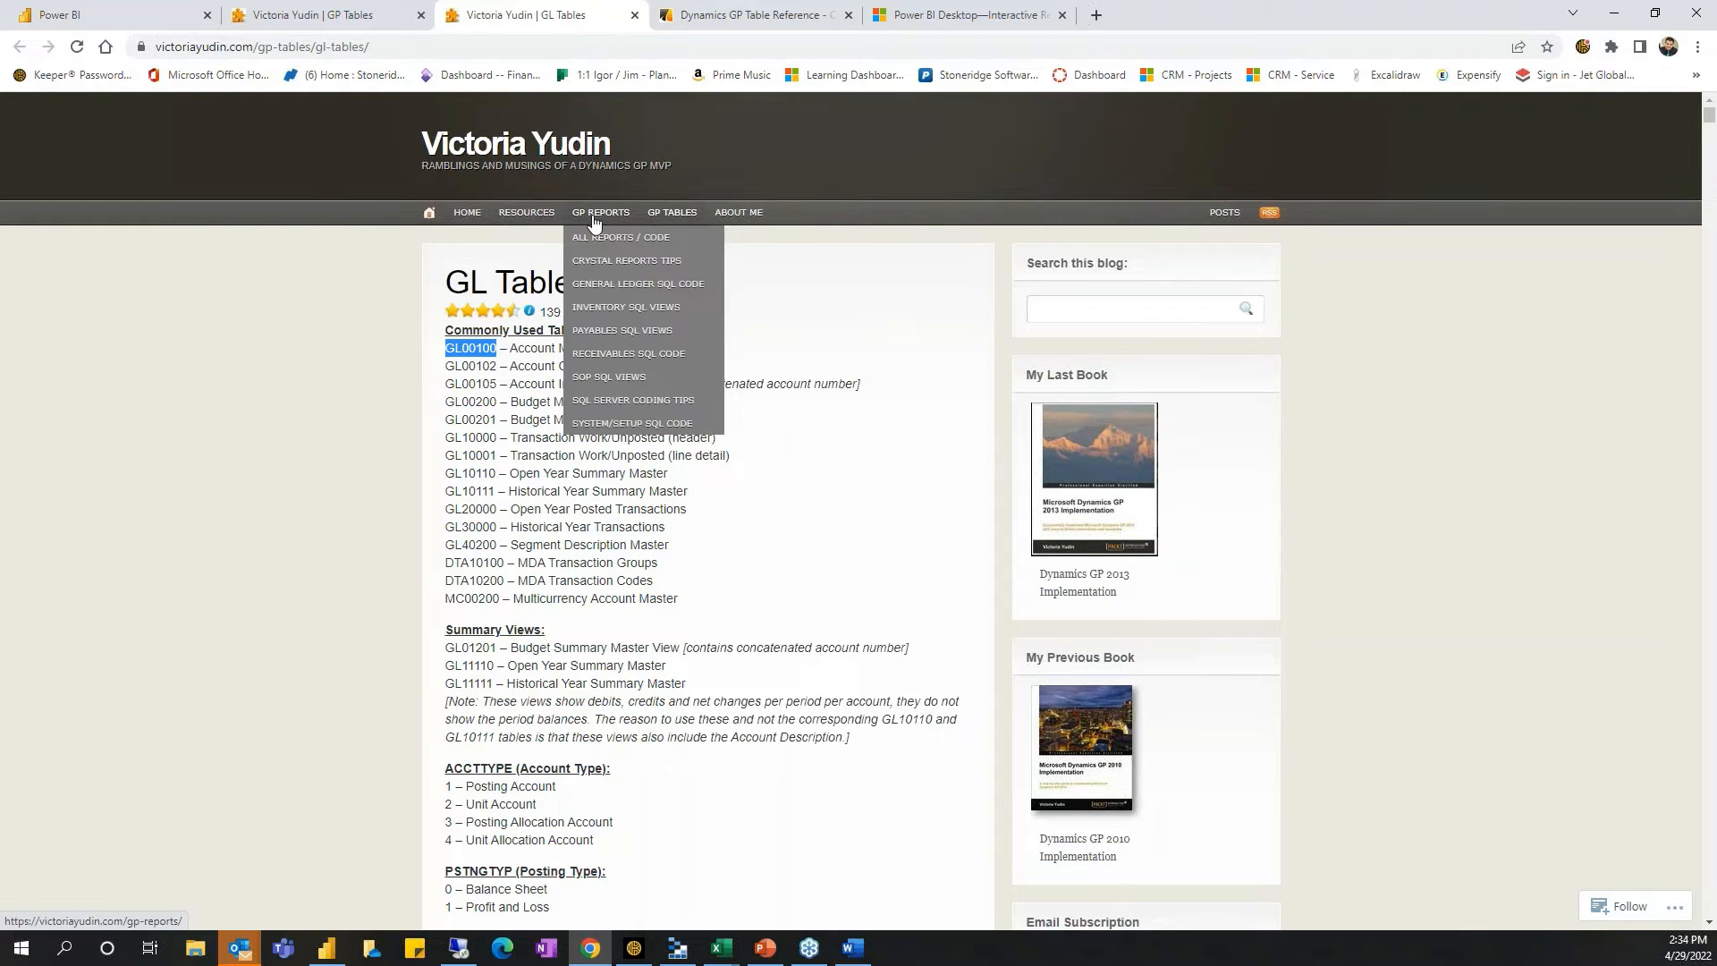
left_click(633, 380)
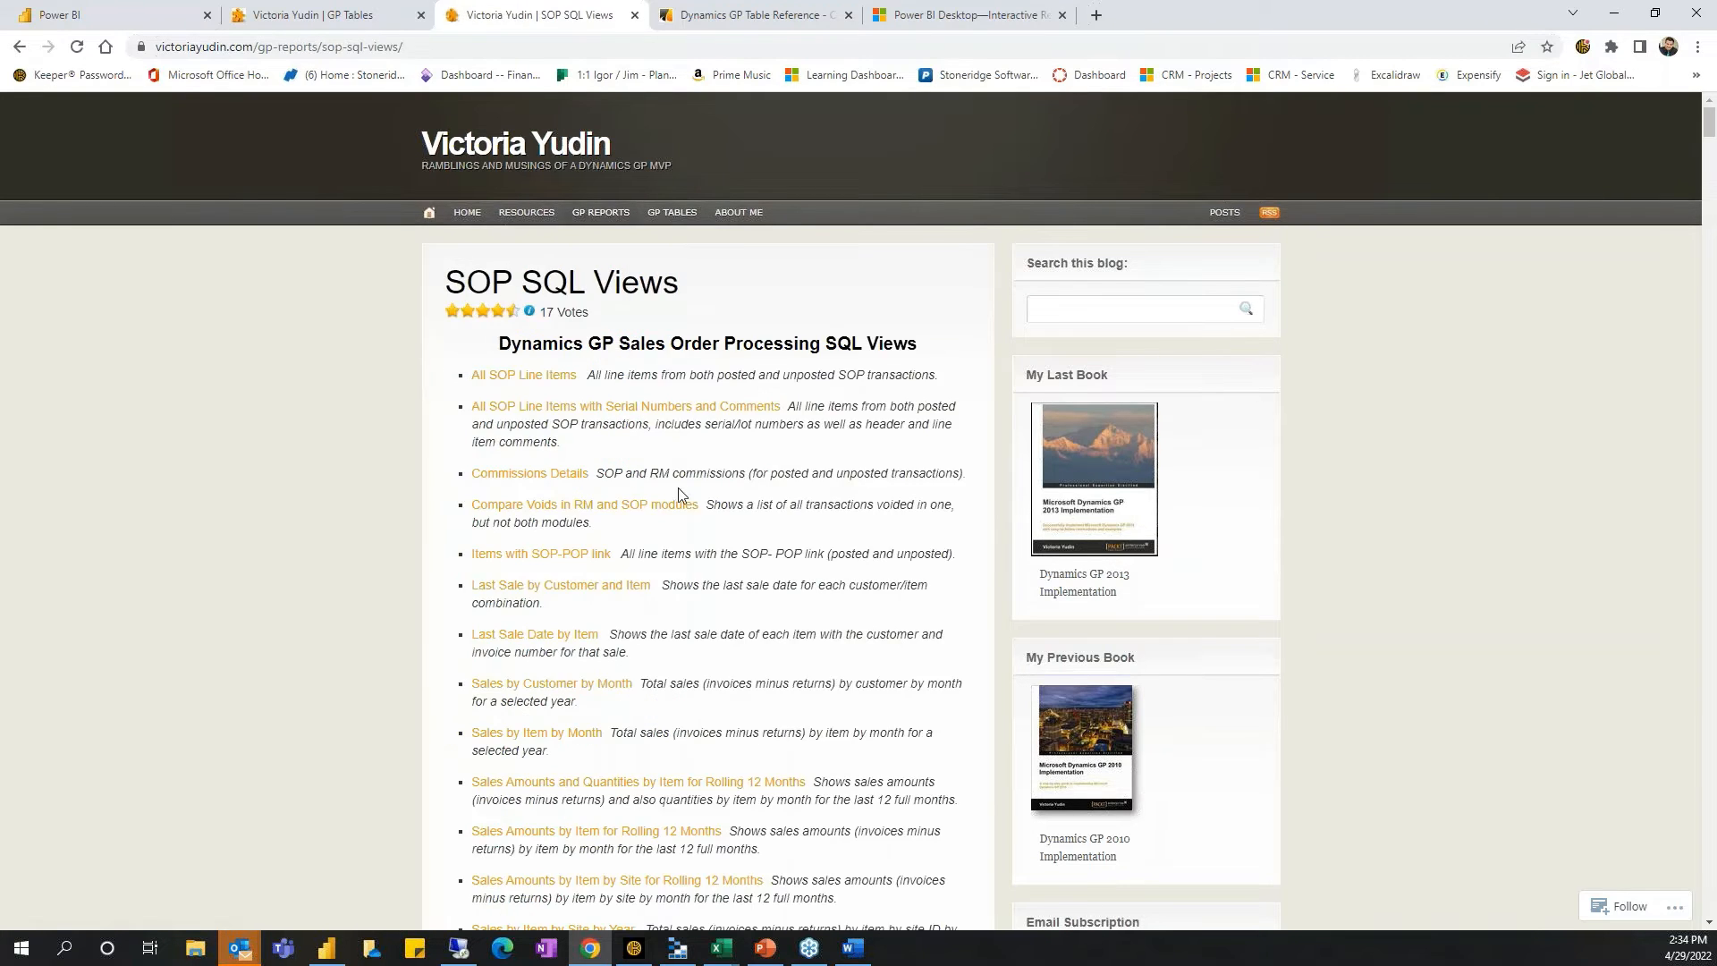
scroll(593, 516, "down", 7)
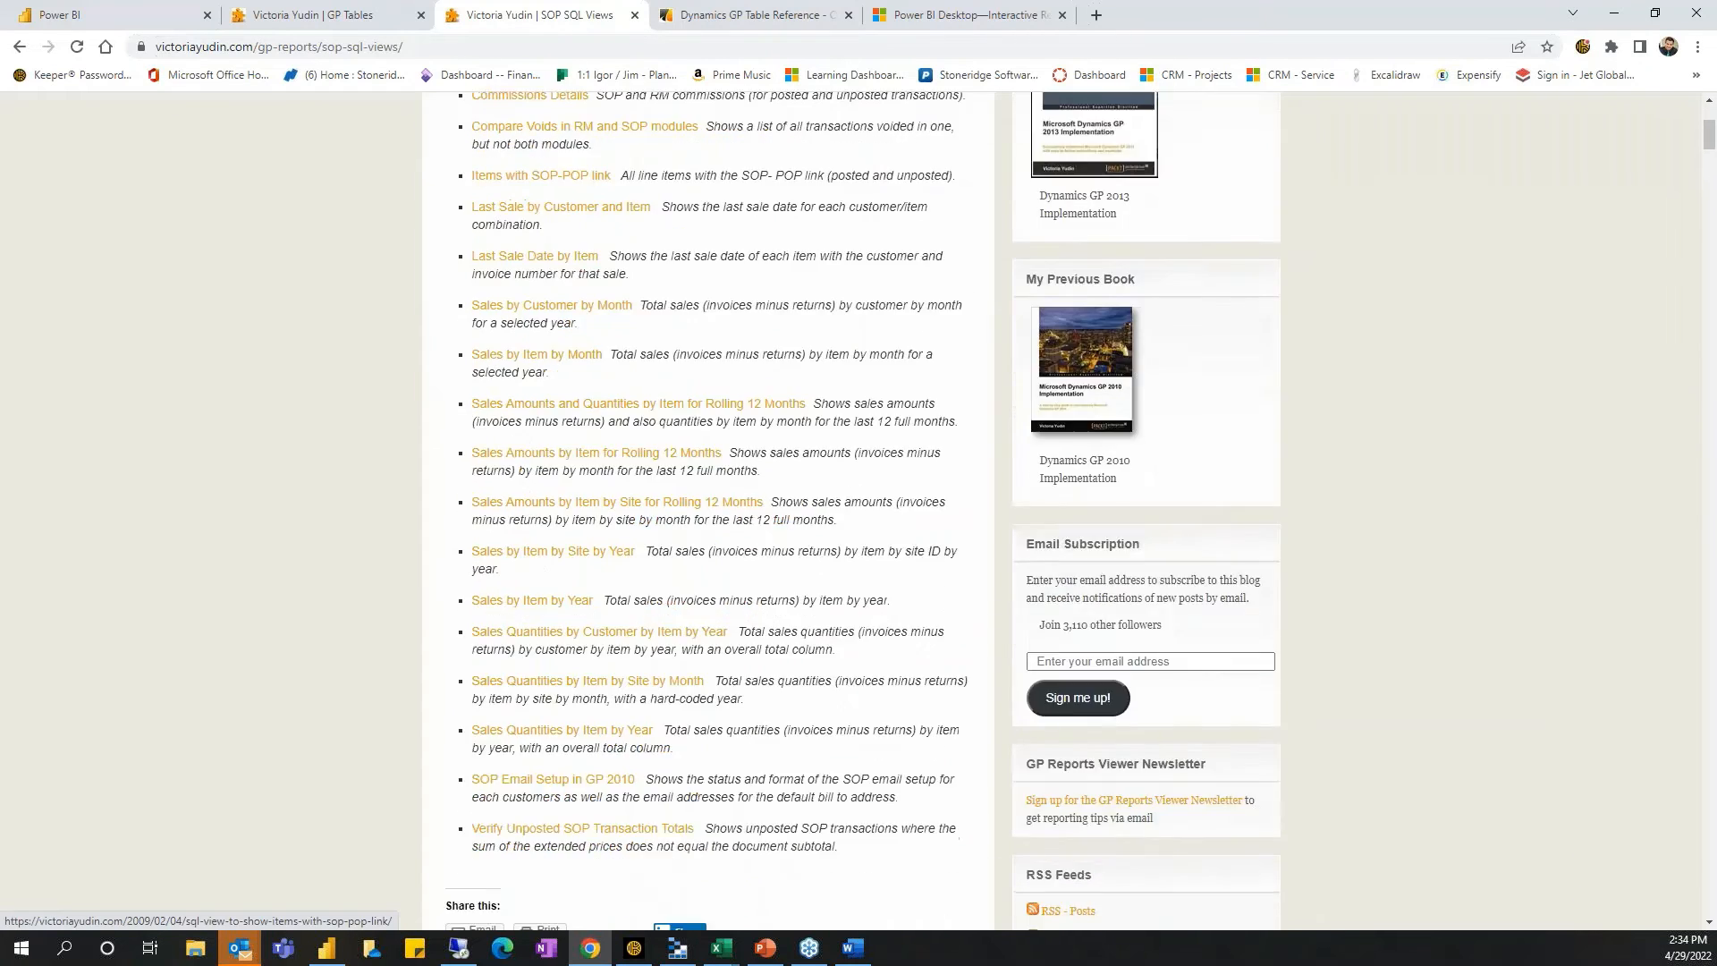
scroll(631, 590, "up", 7)
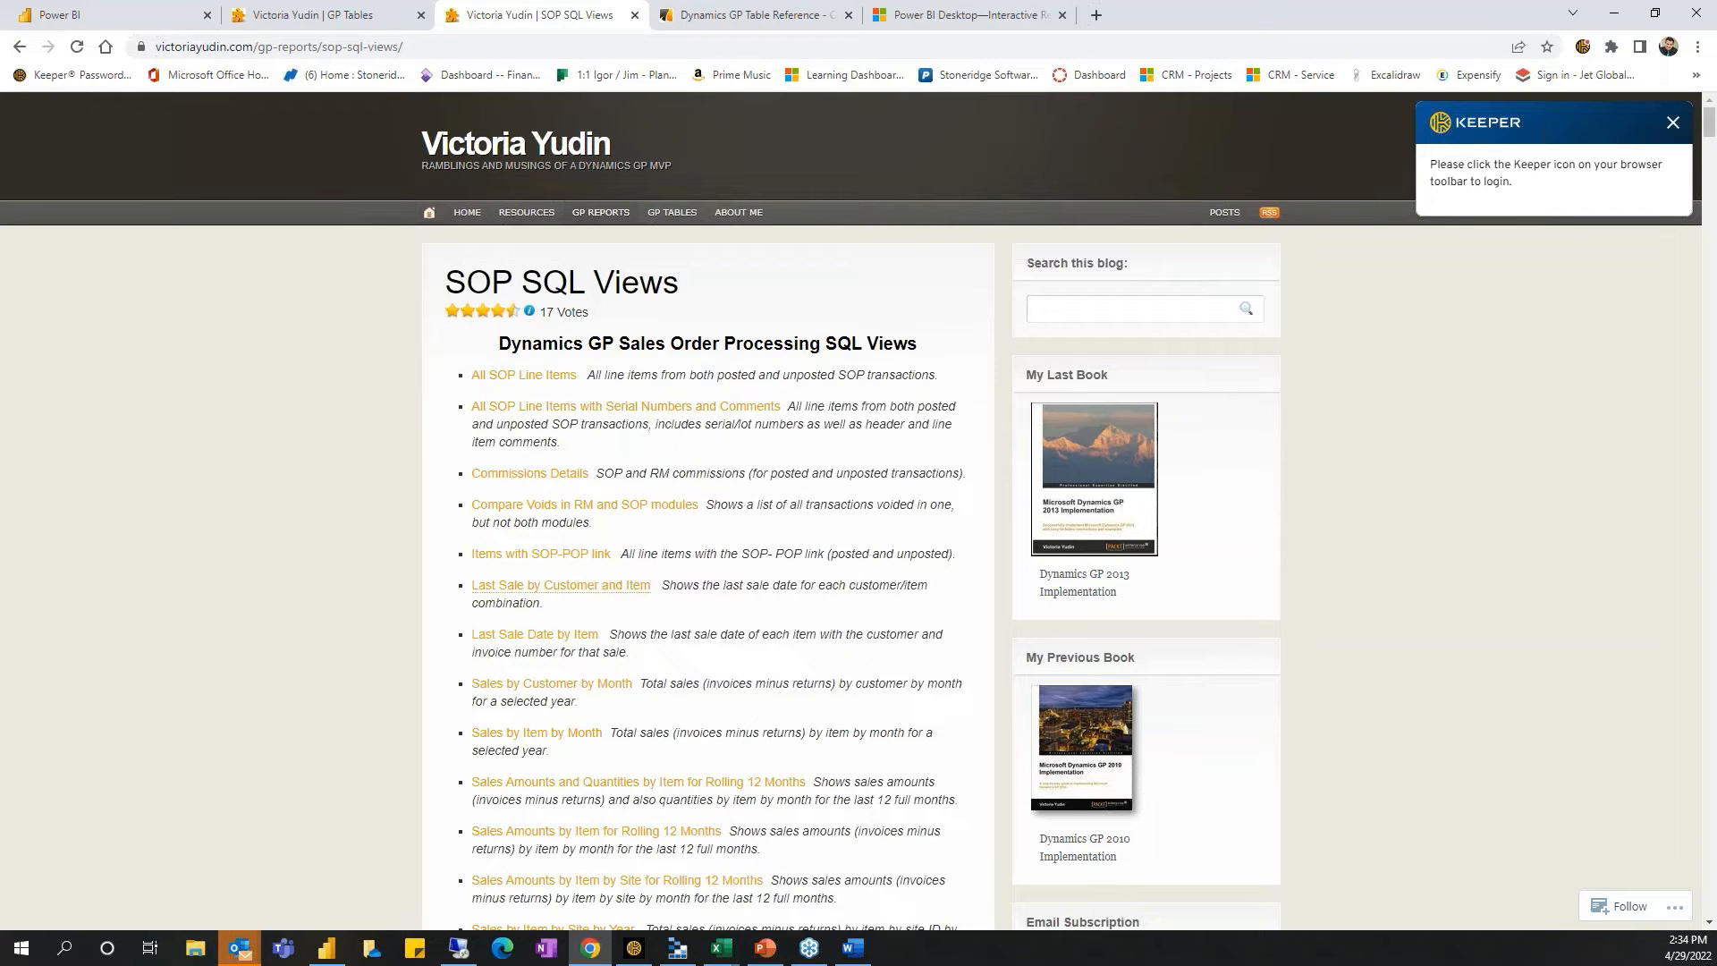
Switch to the DynDeveloper site, open its Dynamics GP Table Reference, and go to the General Ledger module's tables.
left_click(726, 15)
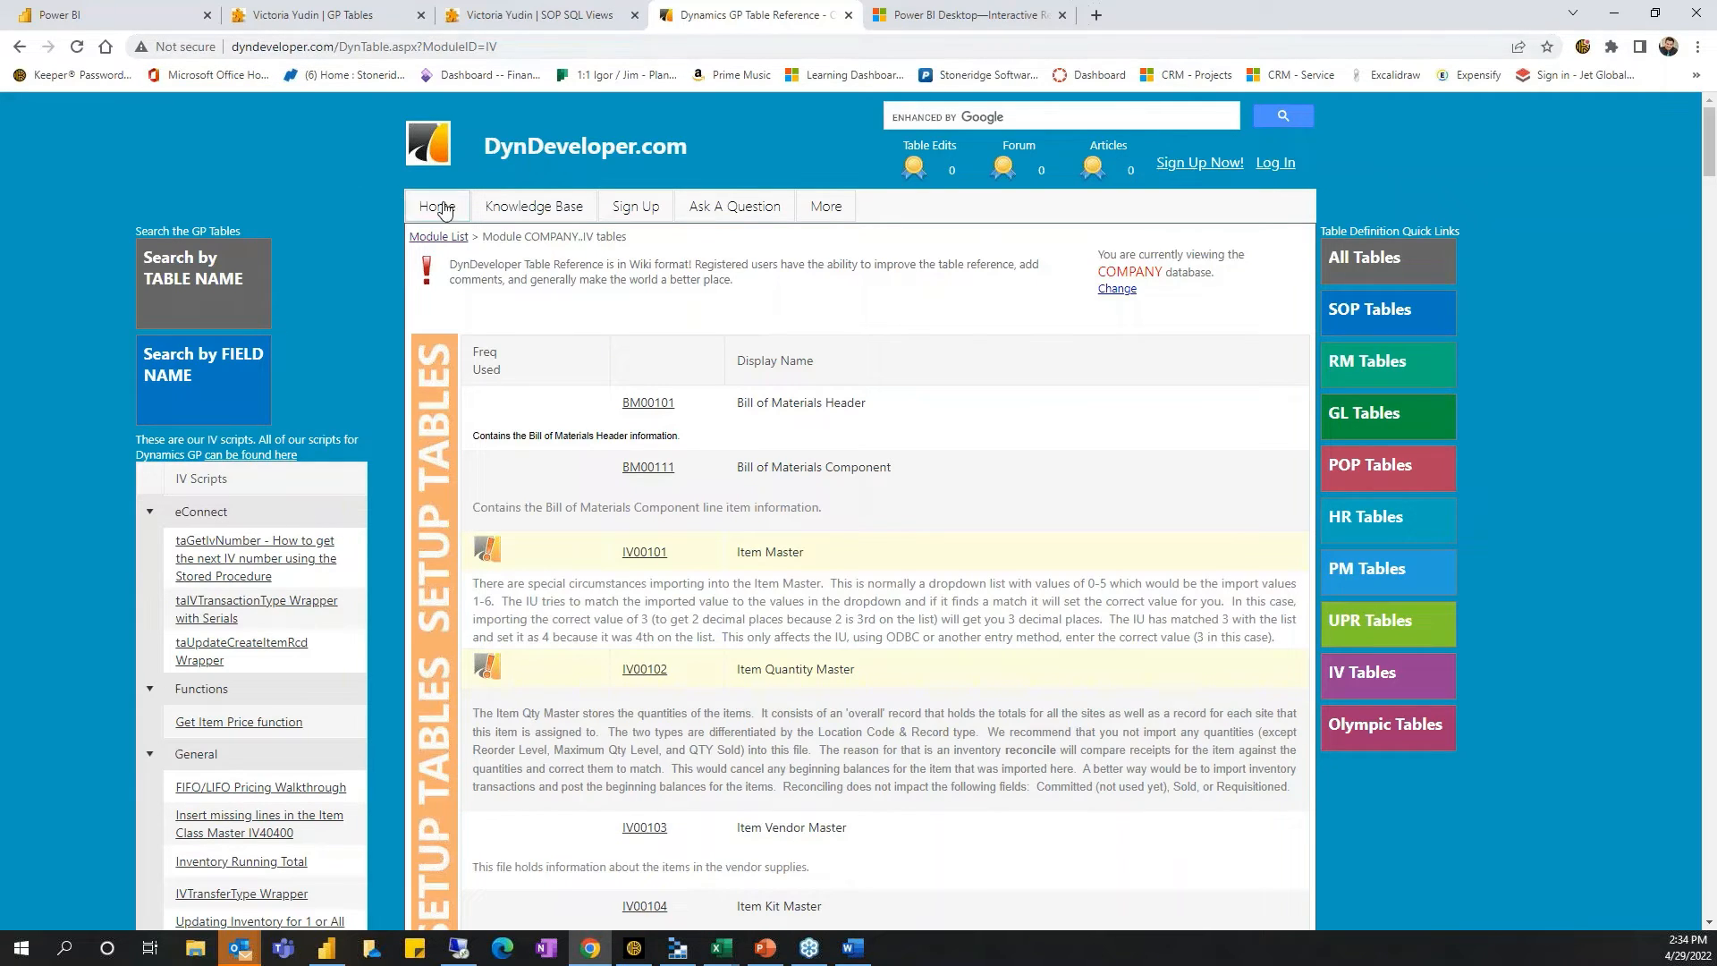
mouse_move(417, 211)
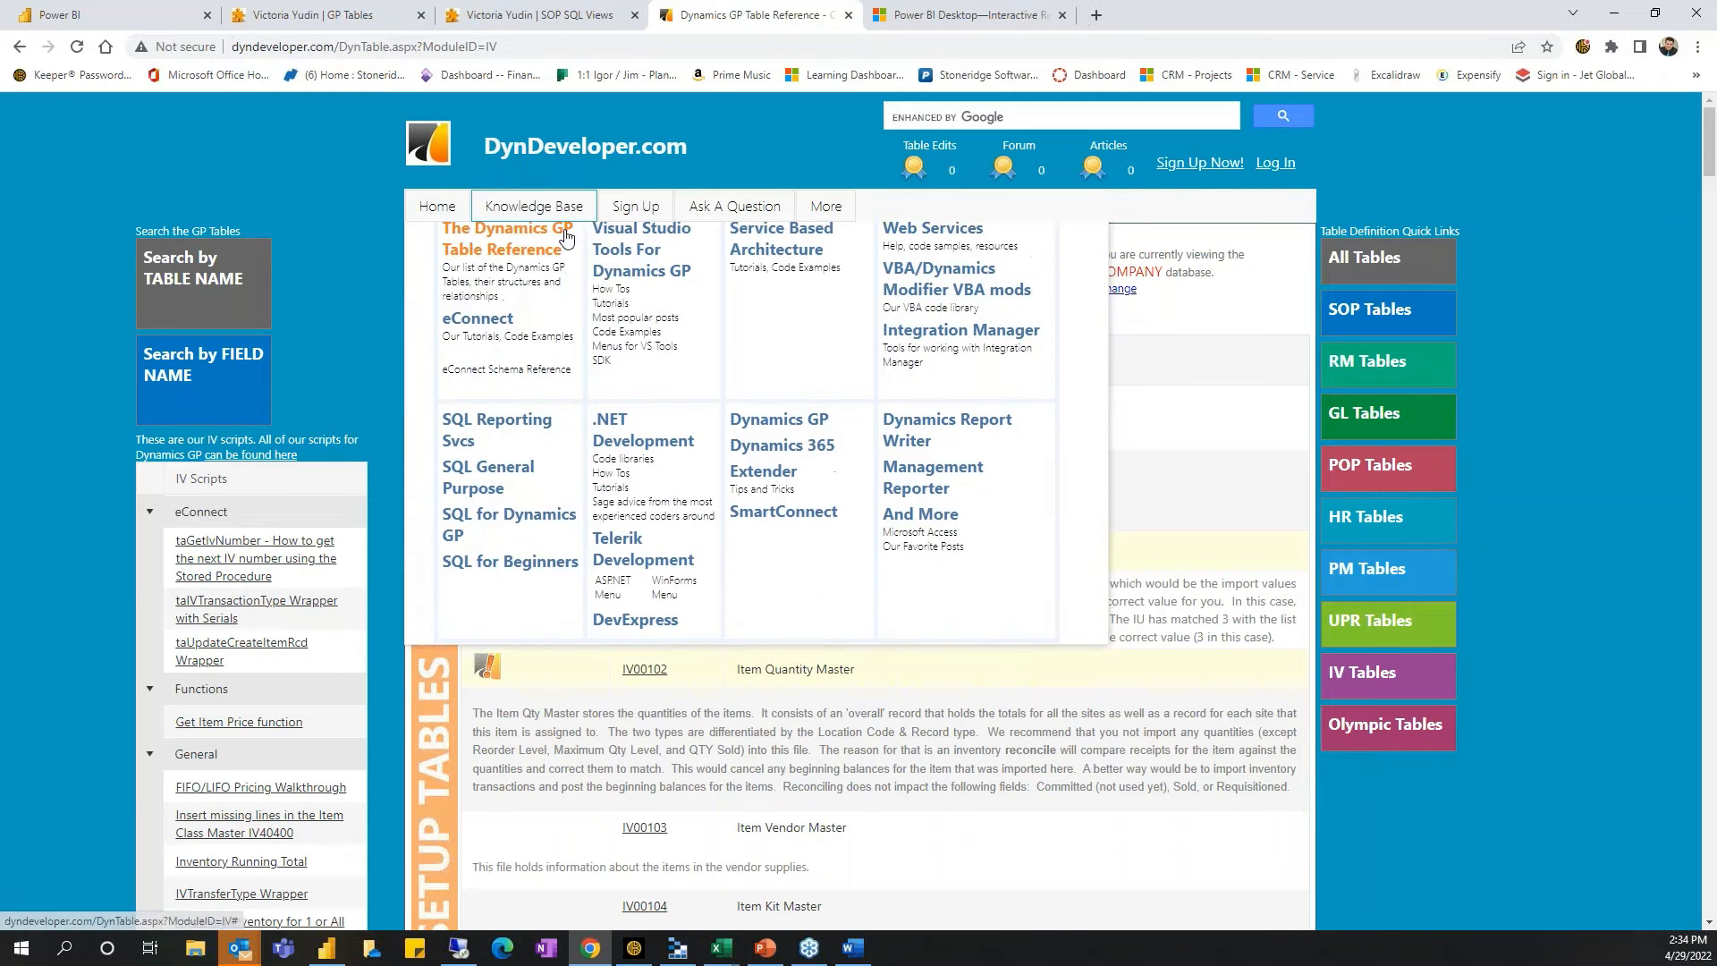
left_click(565, 237)
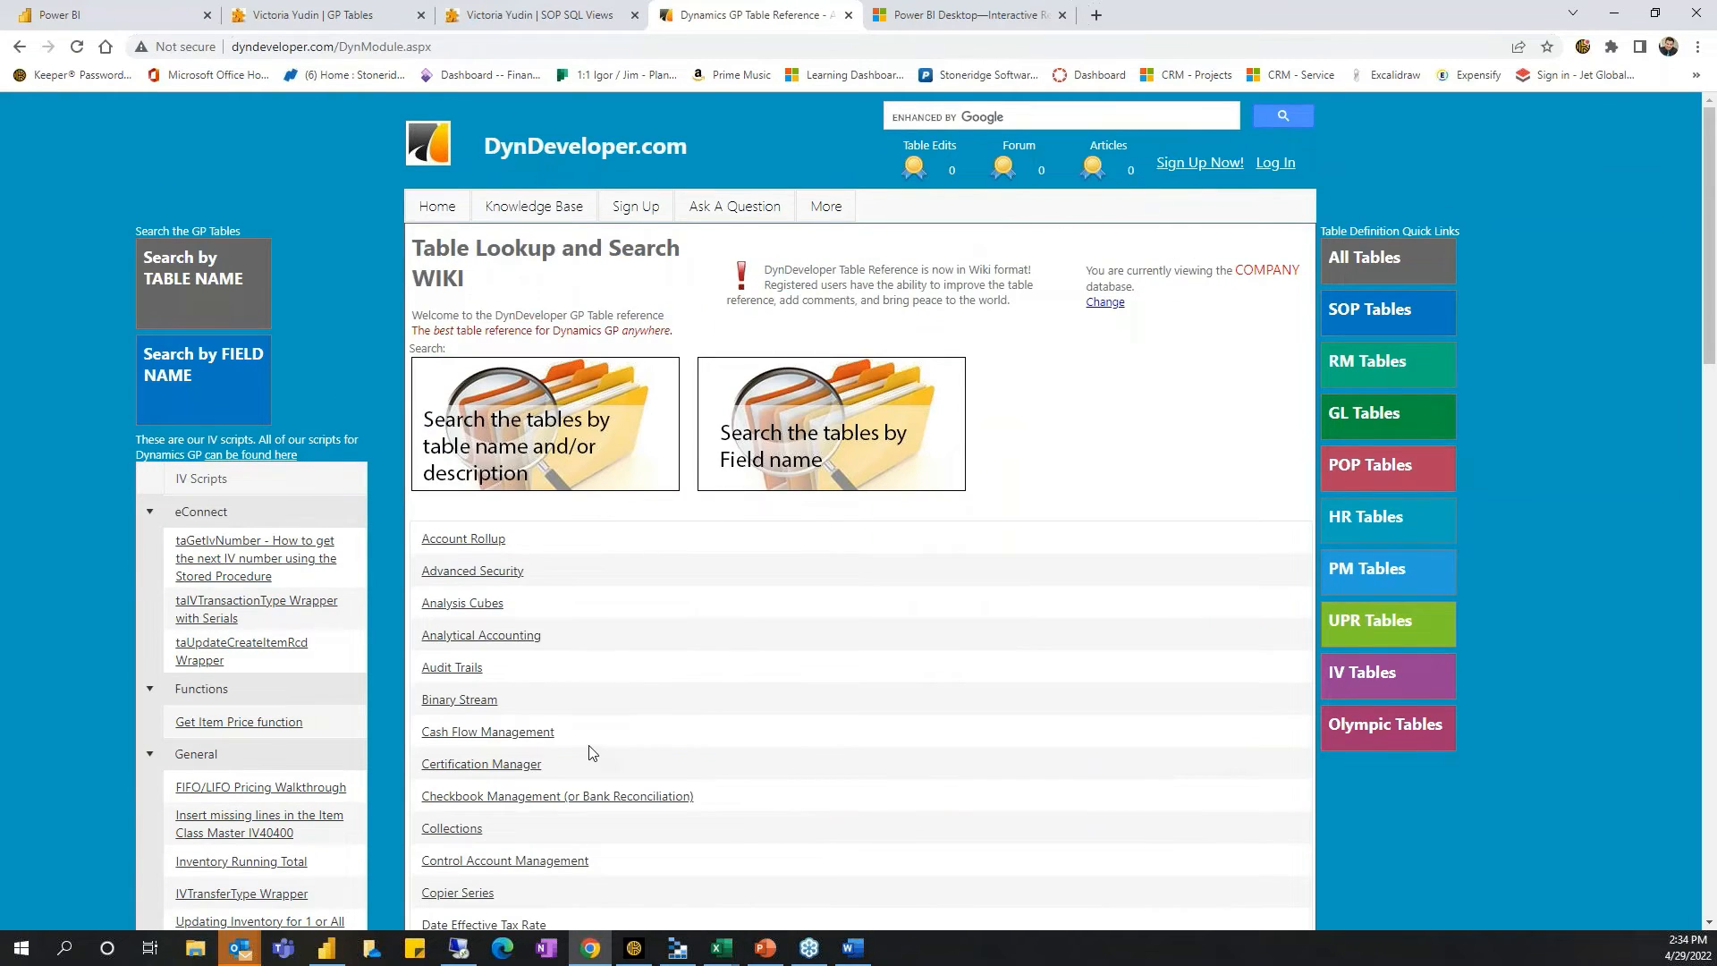
scroll(590, 753, "down", 3)
scroll(517, 674, "down", 3)
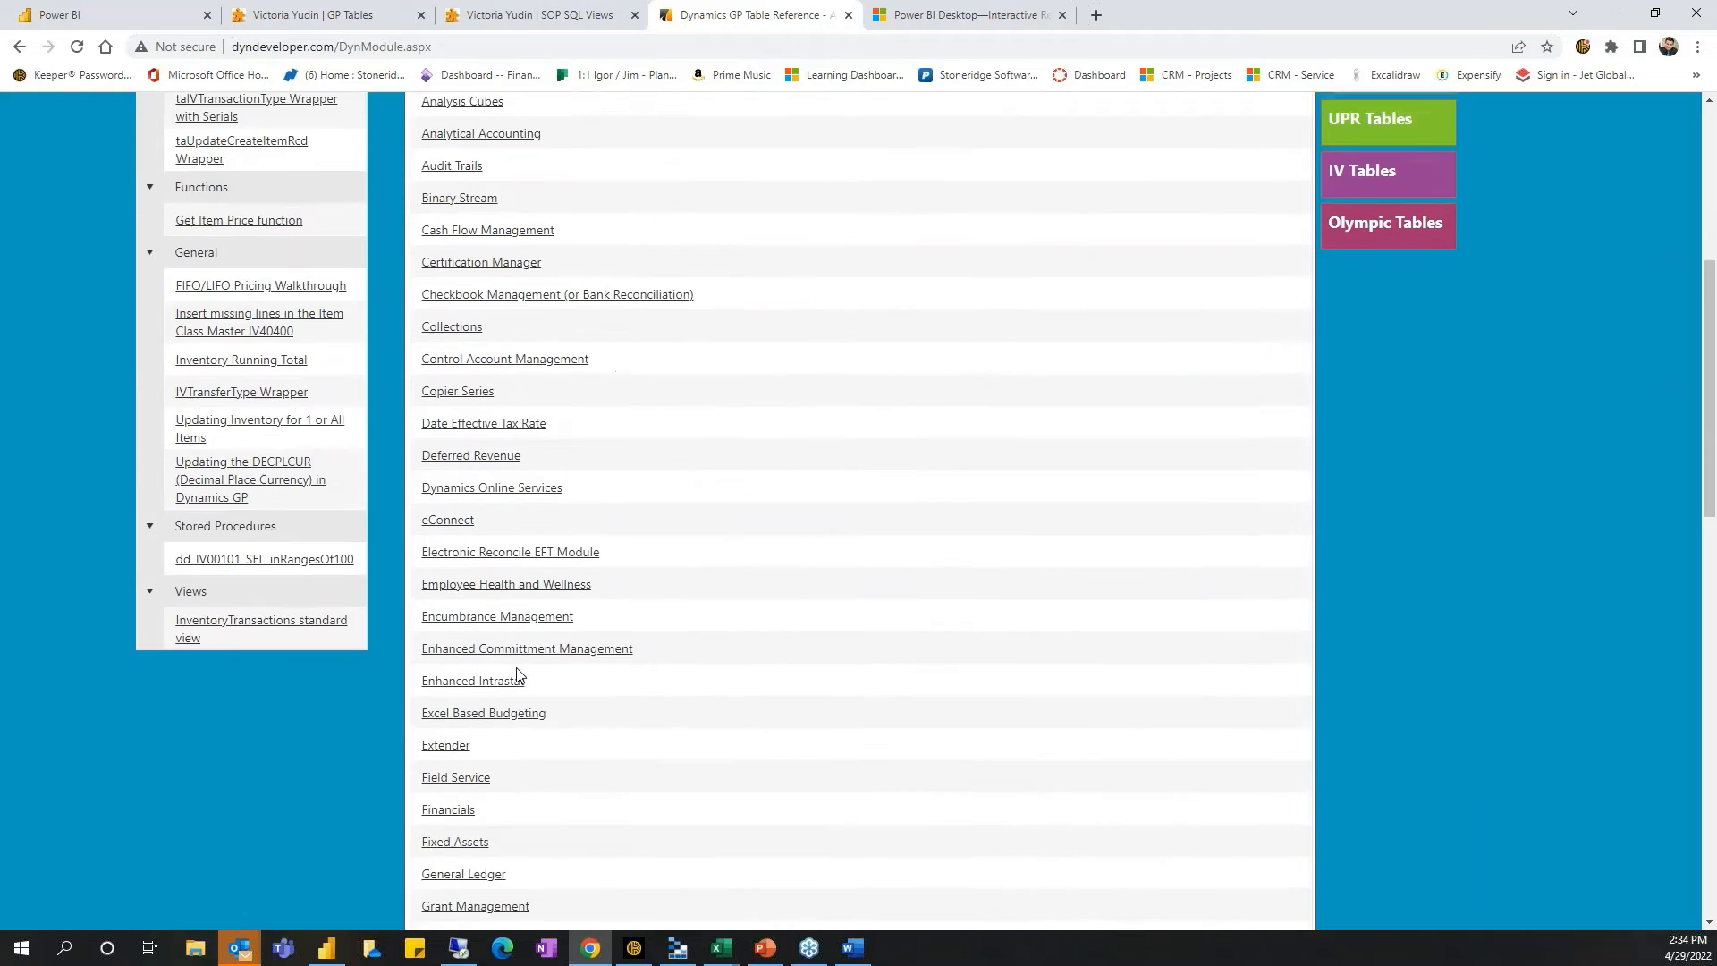
scroll(517, 670, "down", 3)
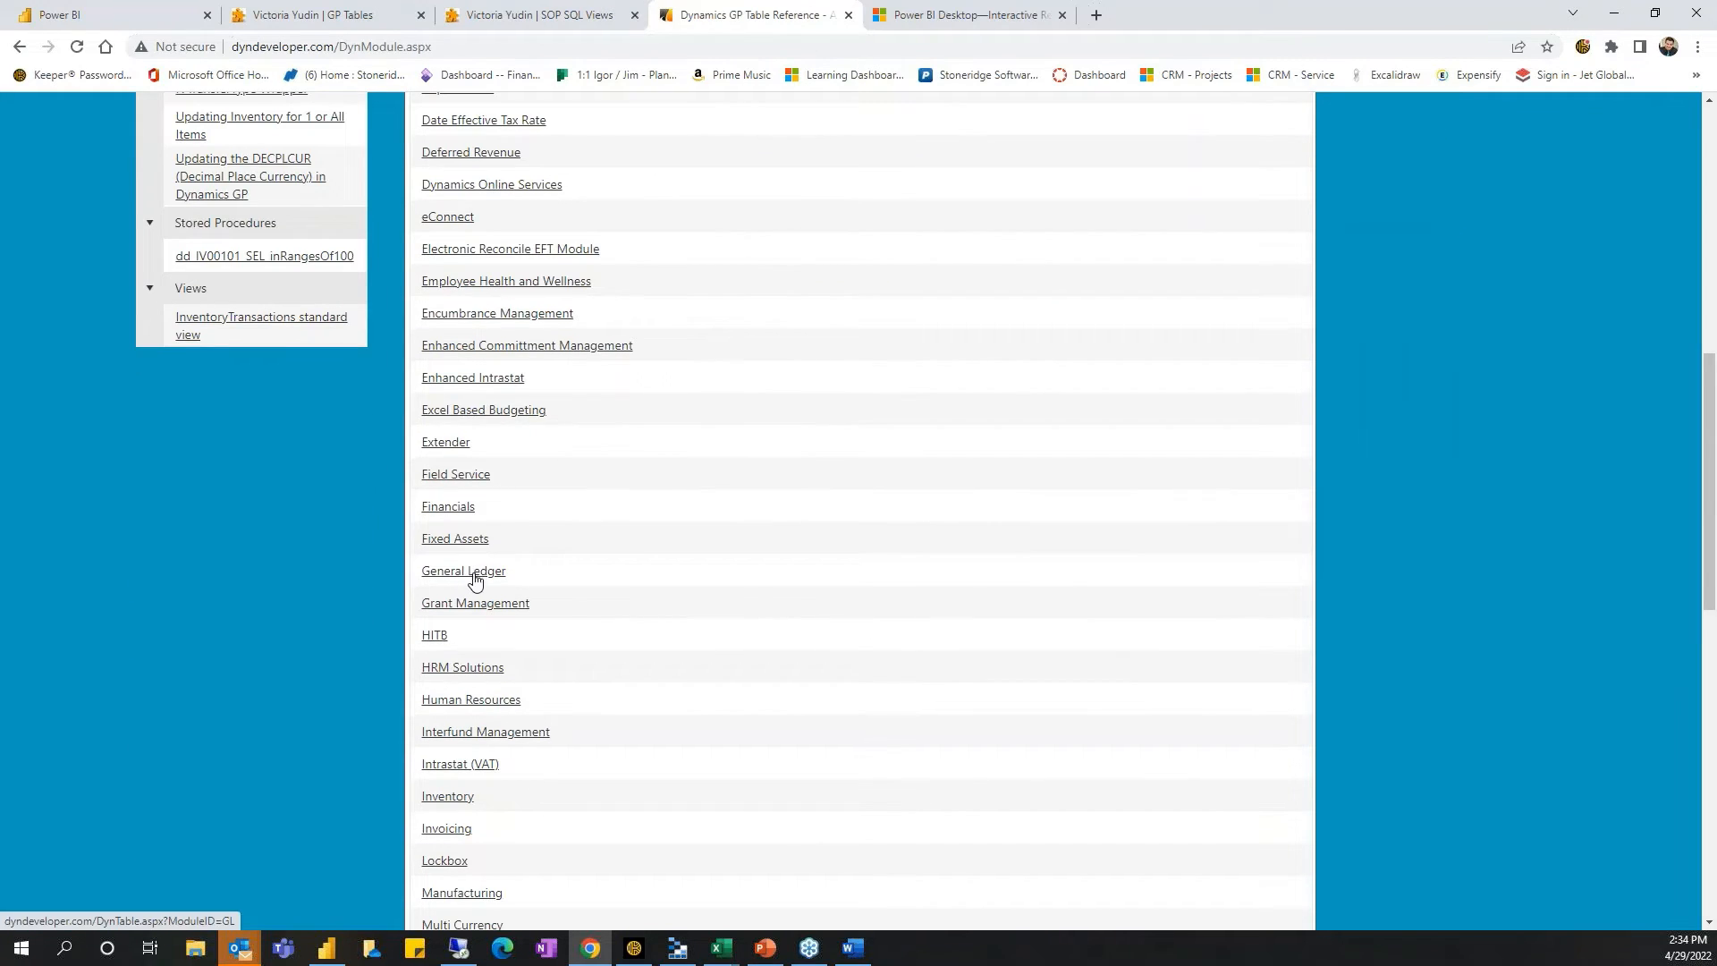
left_click(472, 572)
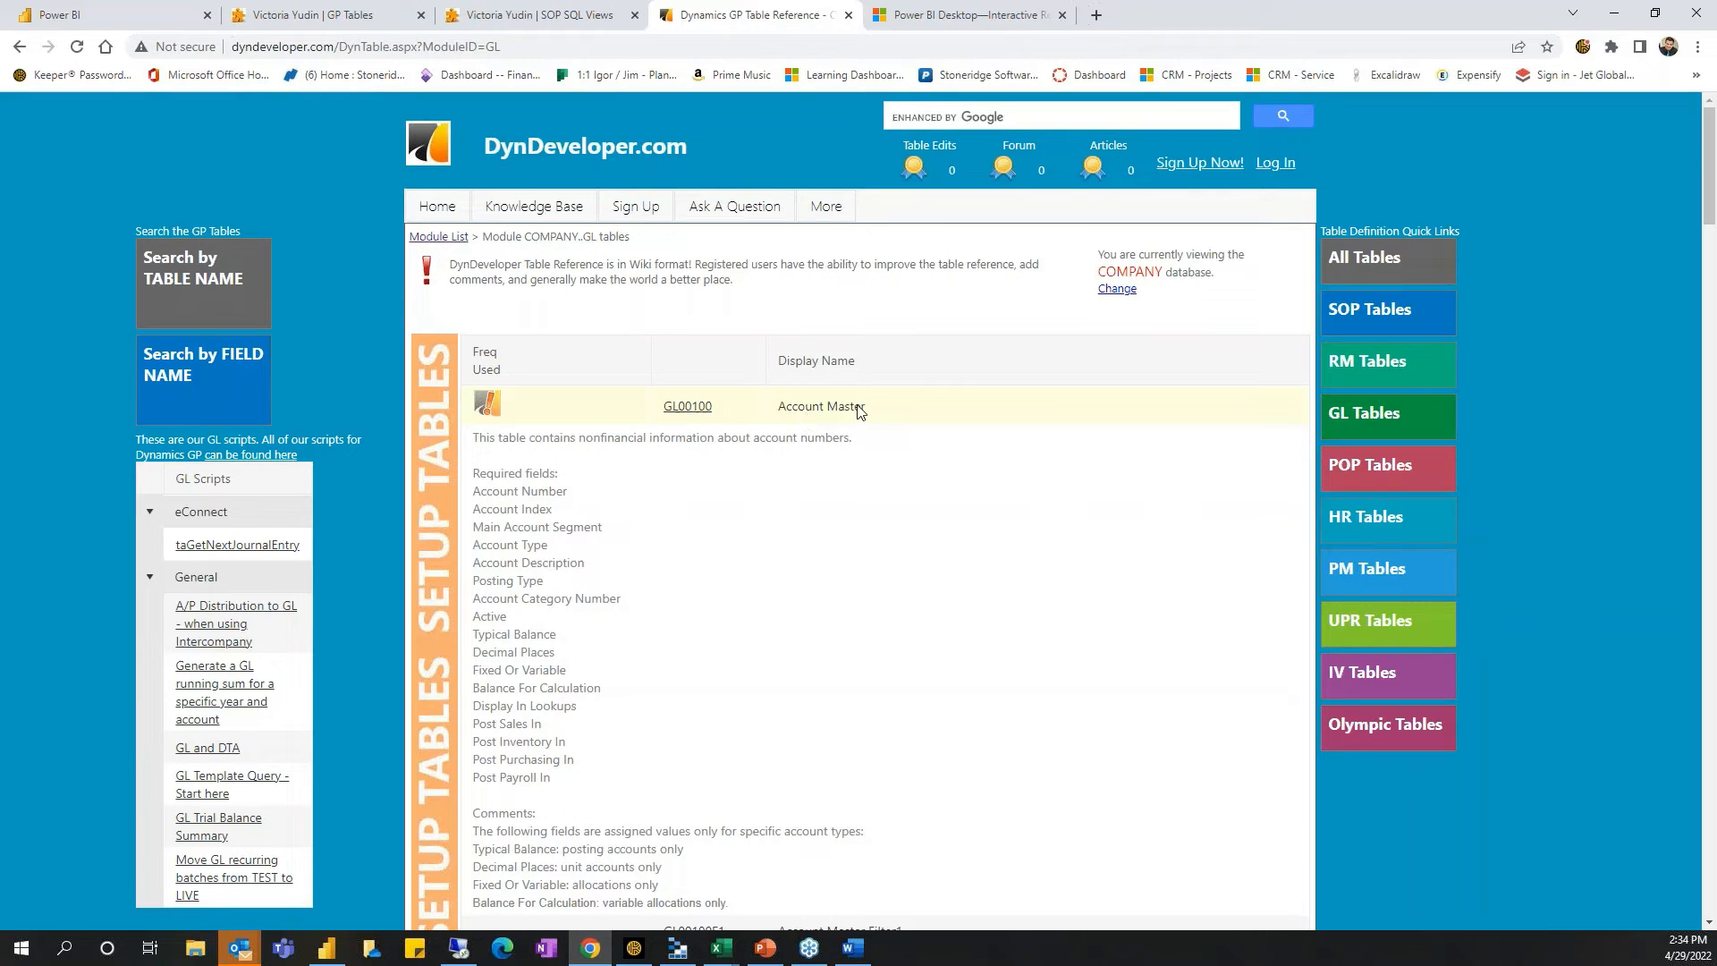
Review the General Ledger setup and work tables with their display names and descriptions.
scroll(597, 475, "down", 5)
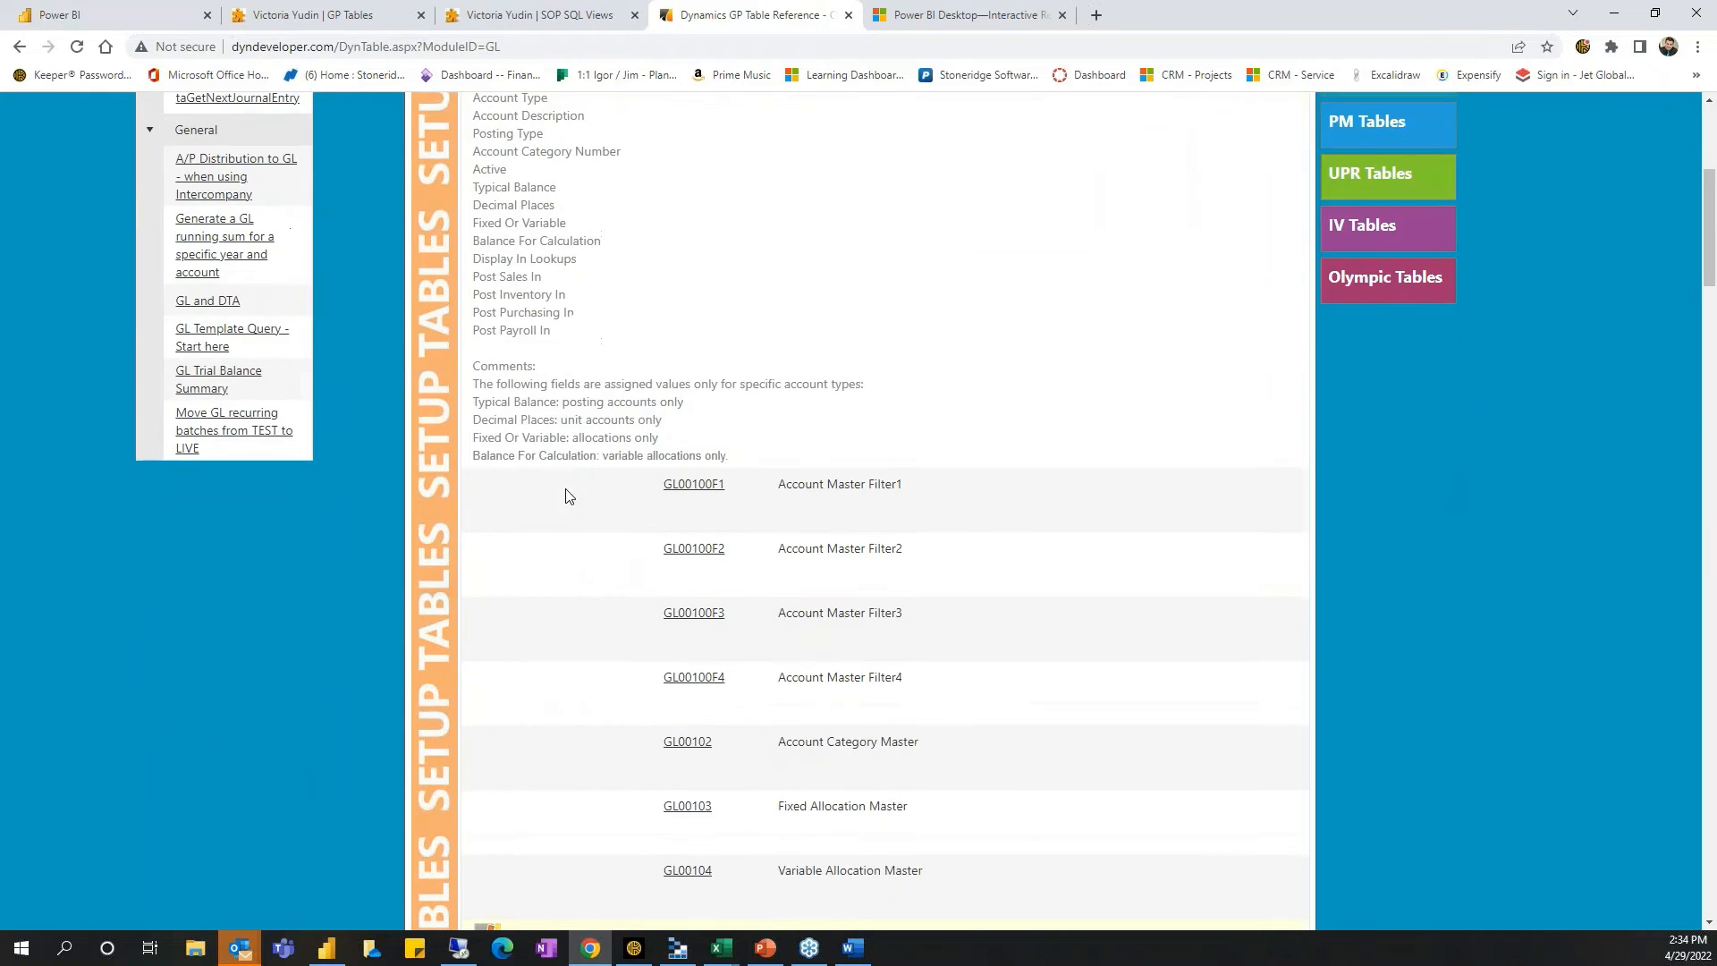
scroll(566, 458, "down", 7)
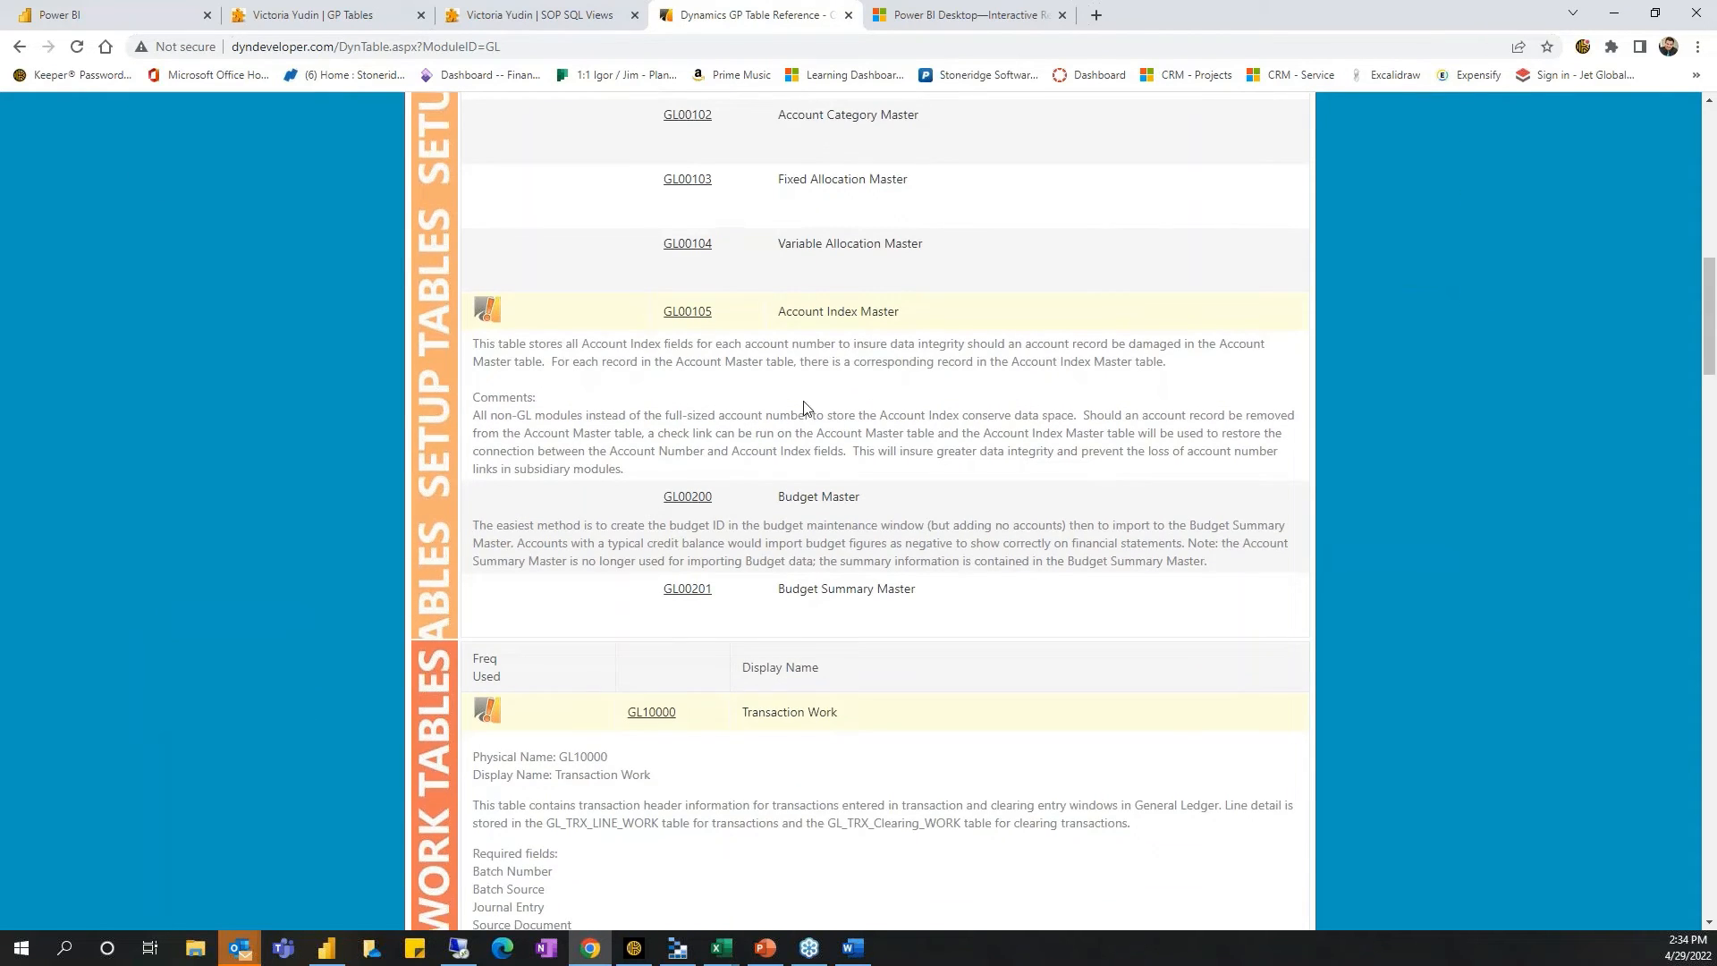
scroll(778, 524, "down", 7)
scroll(764, 570, "up", 8)
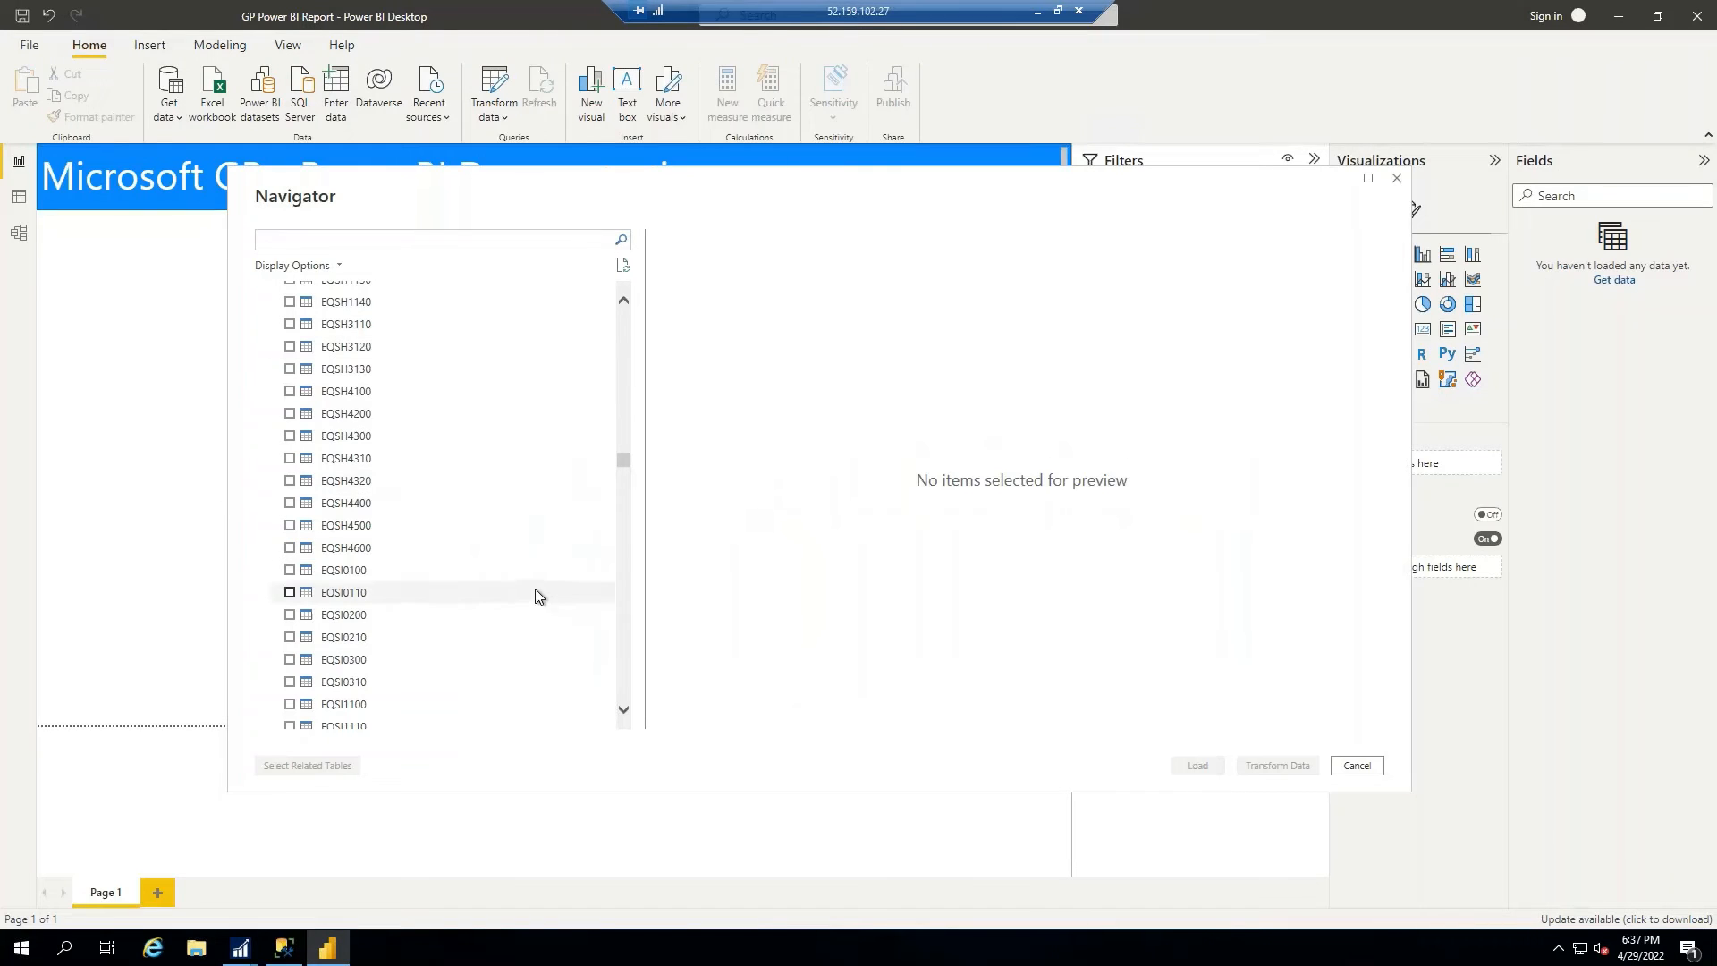
Return to the Power BI Desktop Navigator and search the TWO database for "SalesTran".
scroll(433, 479, "down", 10)
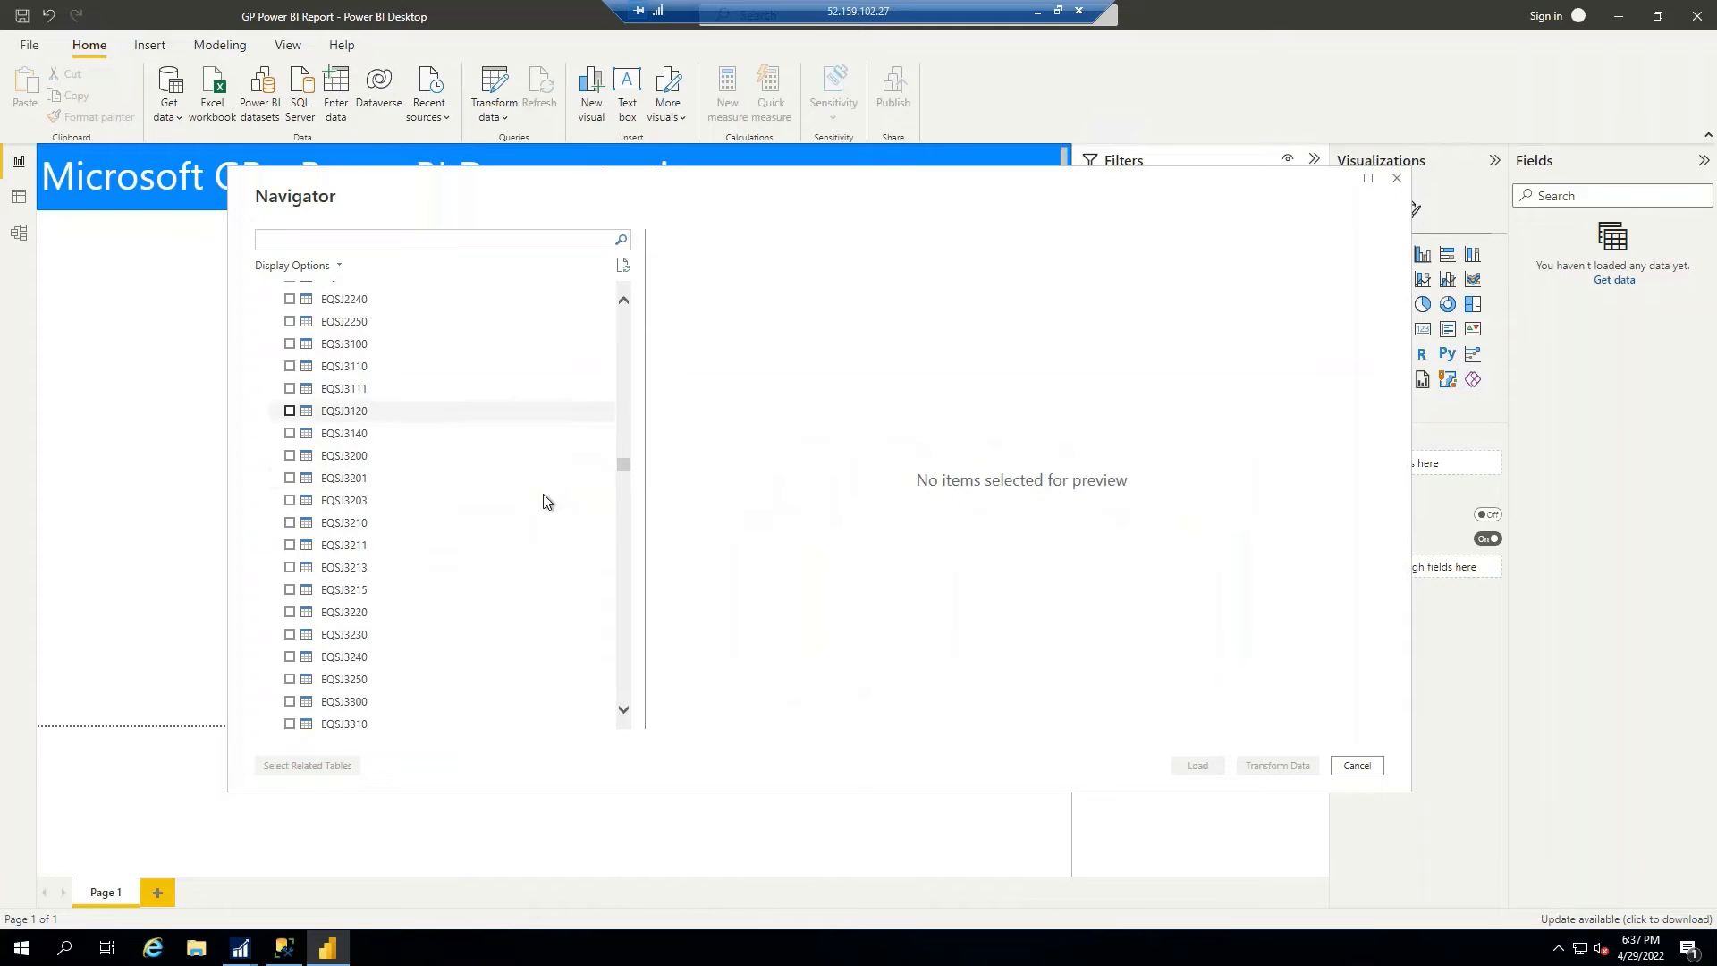
mouse_move(623, 476)
left_mouse_down()
mouse_move(621, 496)
mouse_move(623, 470)
left_mouse_up()
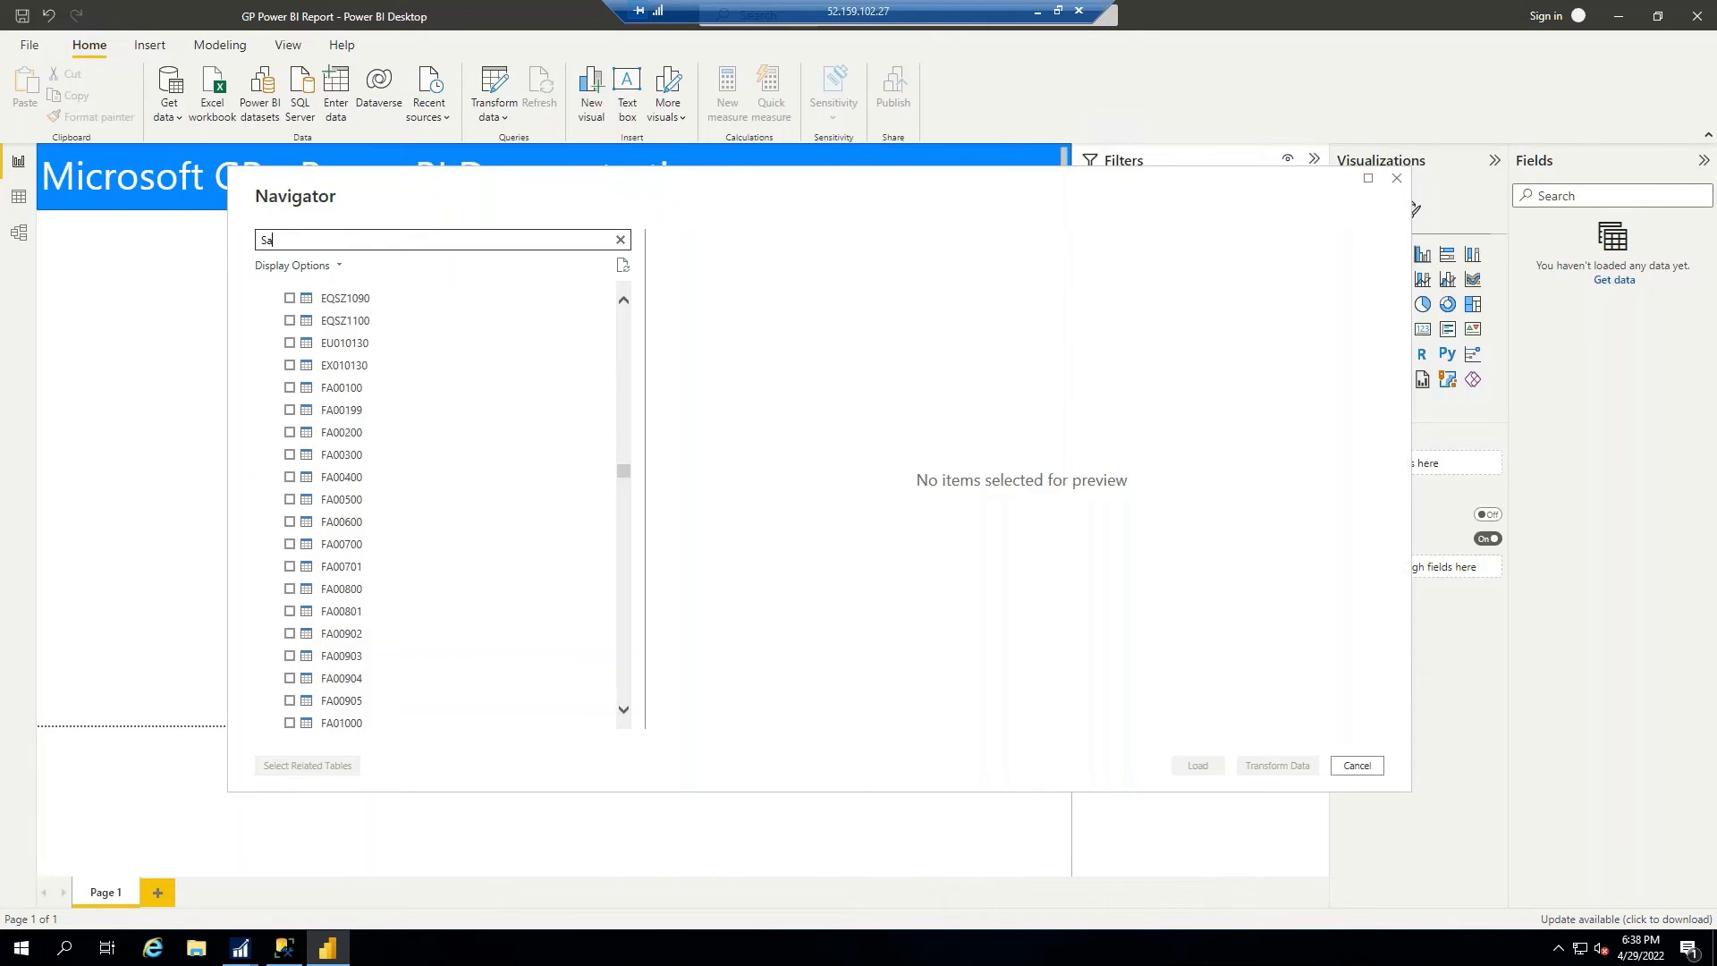
type("les")
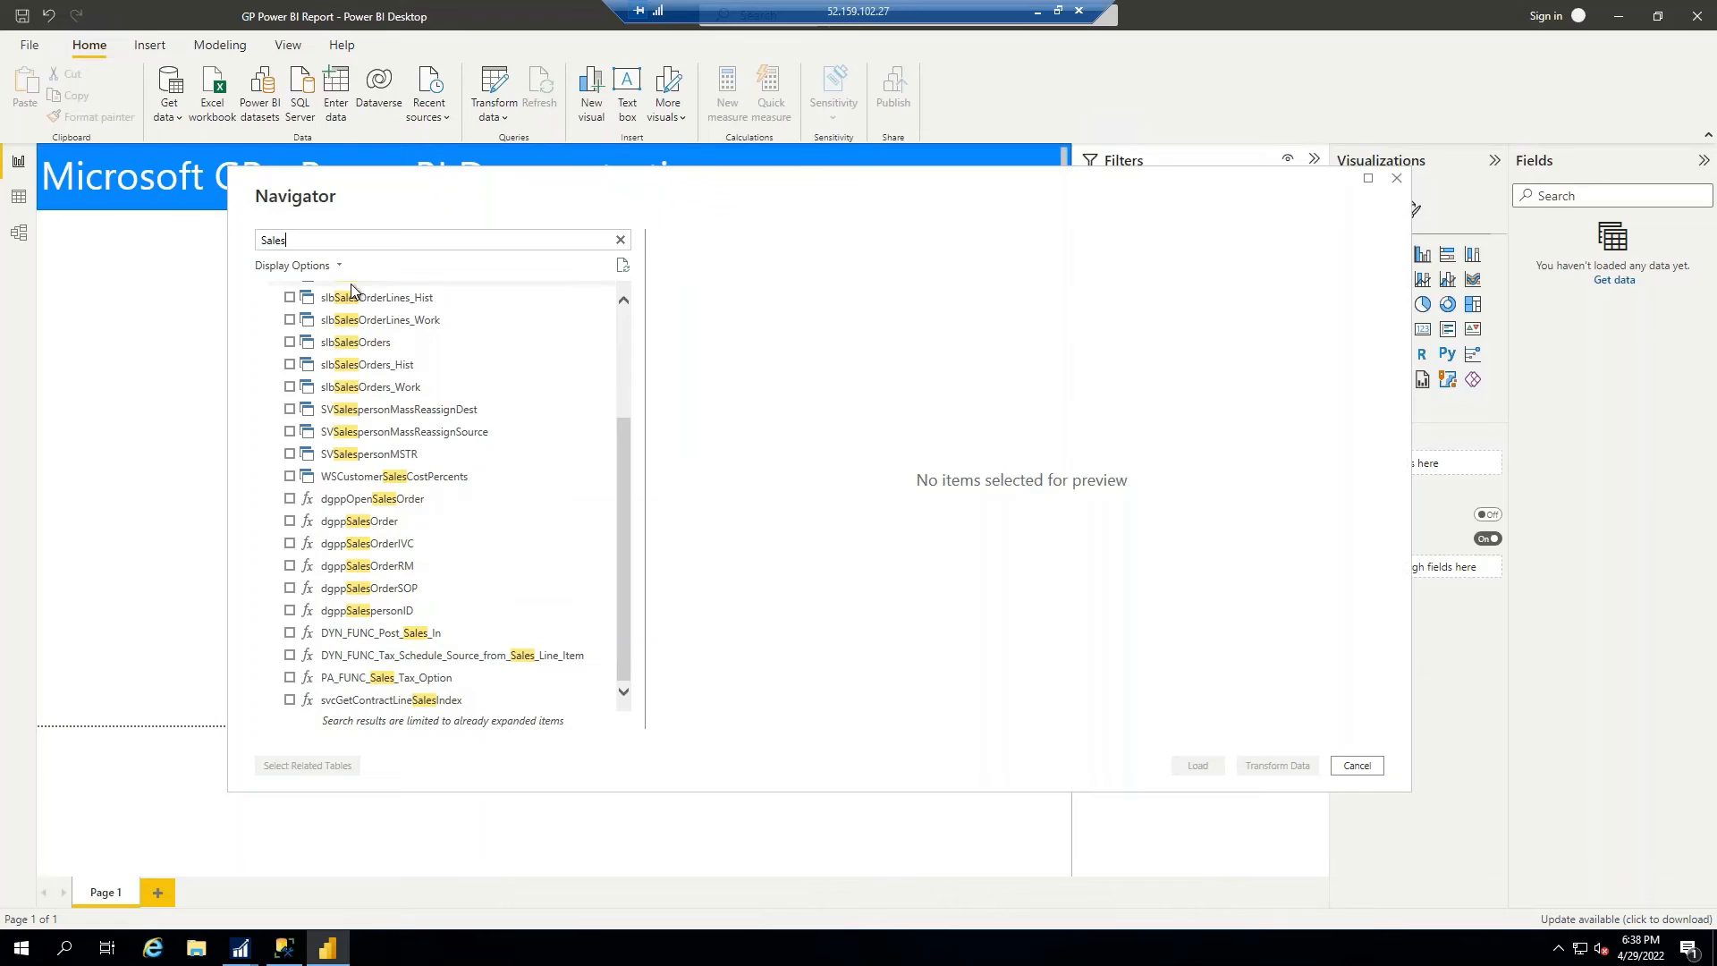
type("Tran")
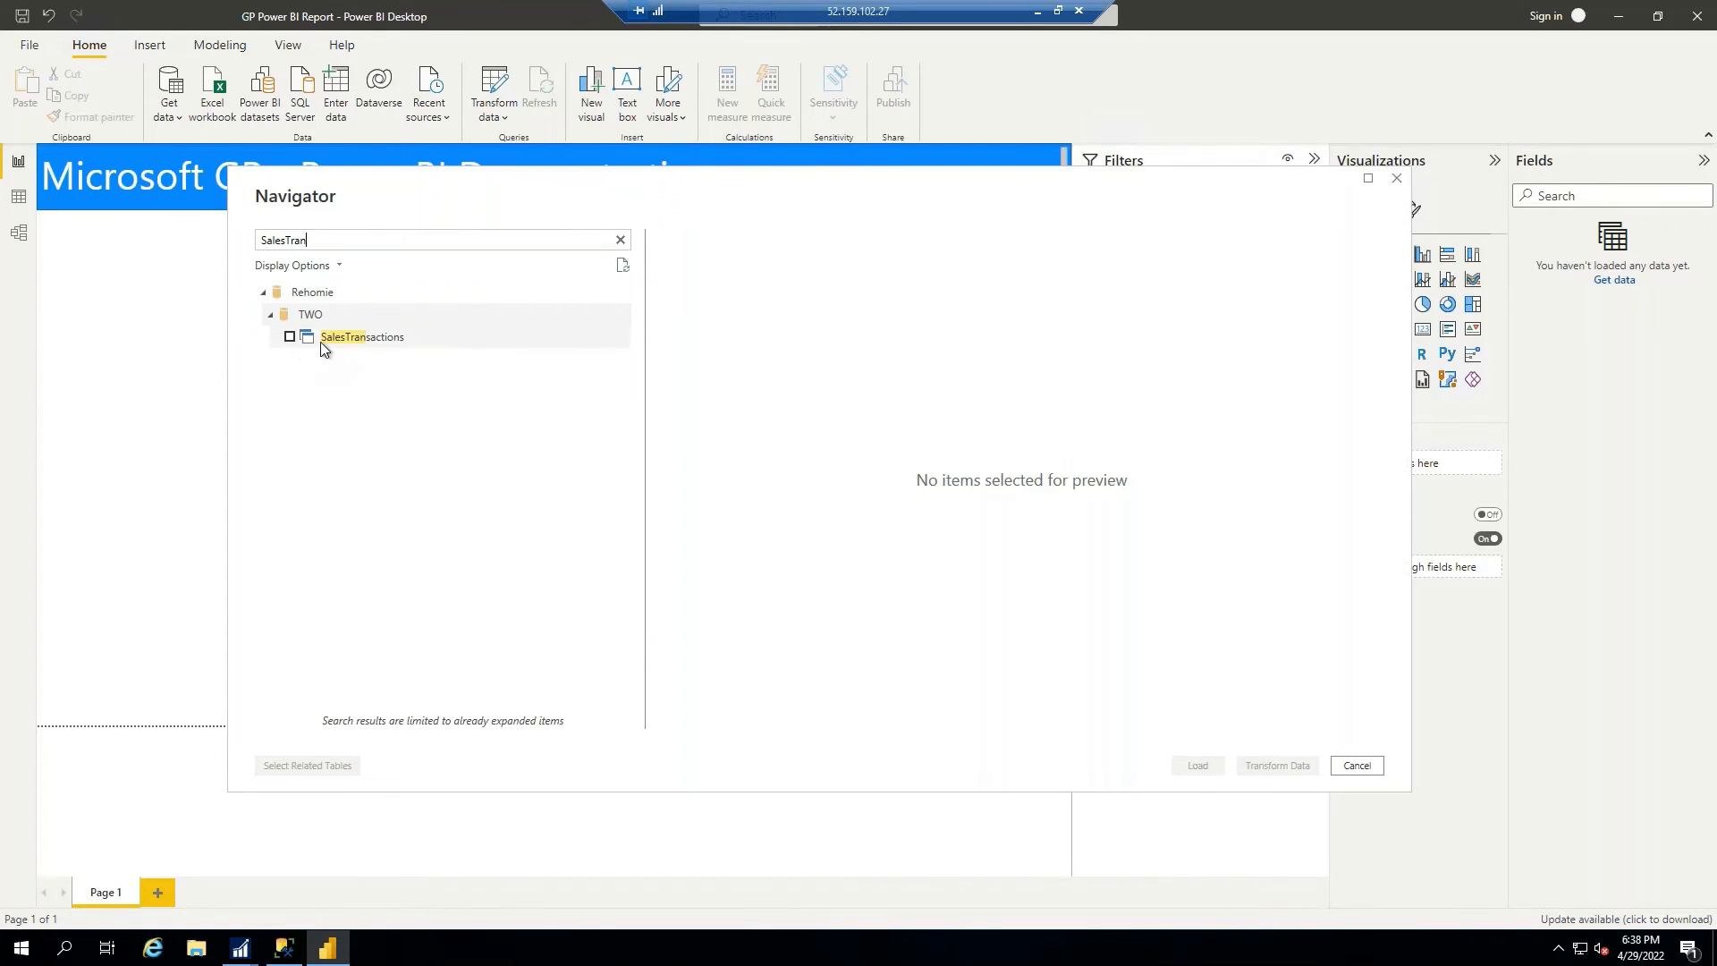
Preview the SalesTransactions view, then select it and load it into the report.
left_click(340, 341)
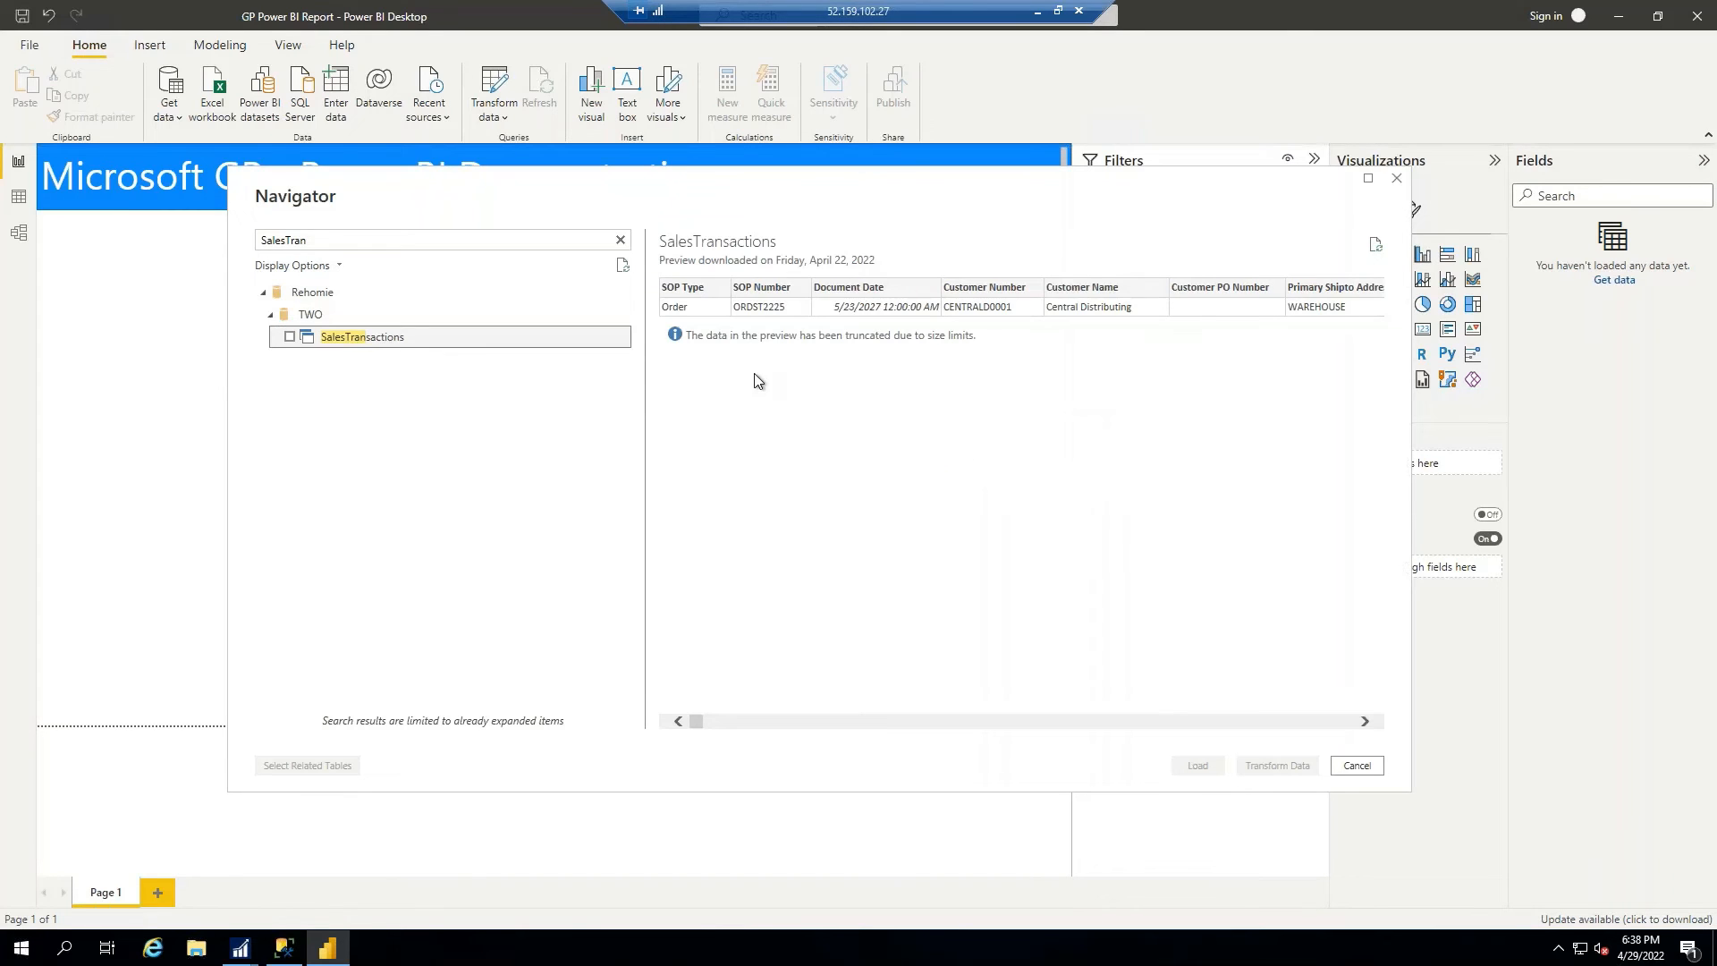
left_click_drag(700, 721, 644, 729)
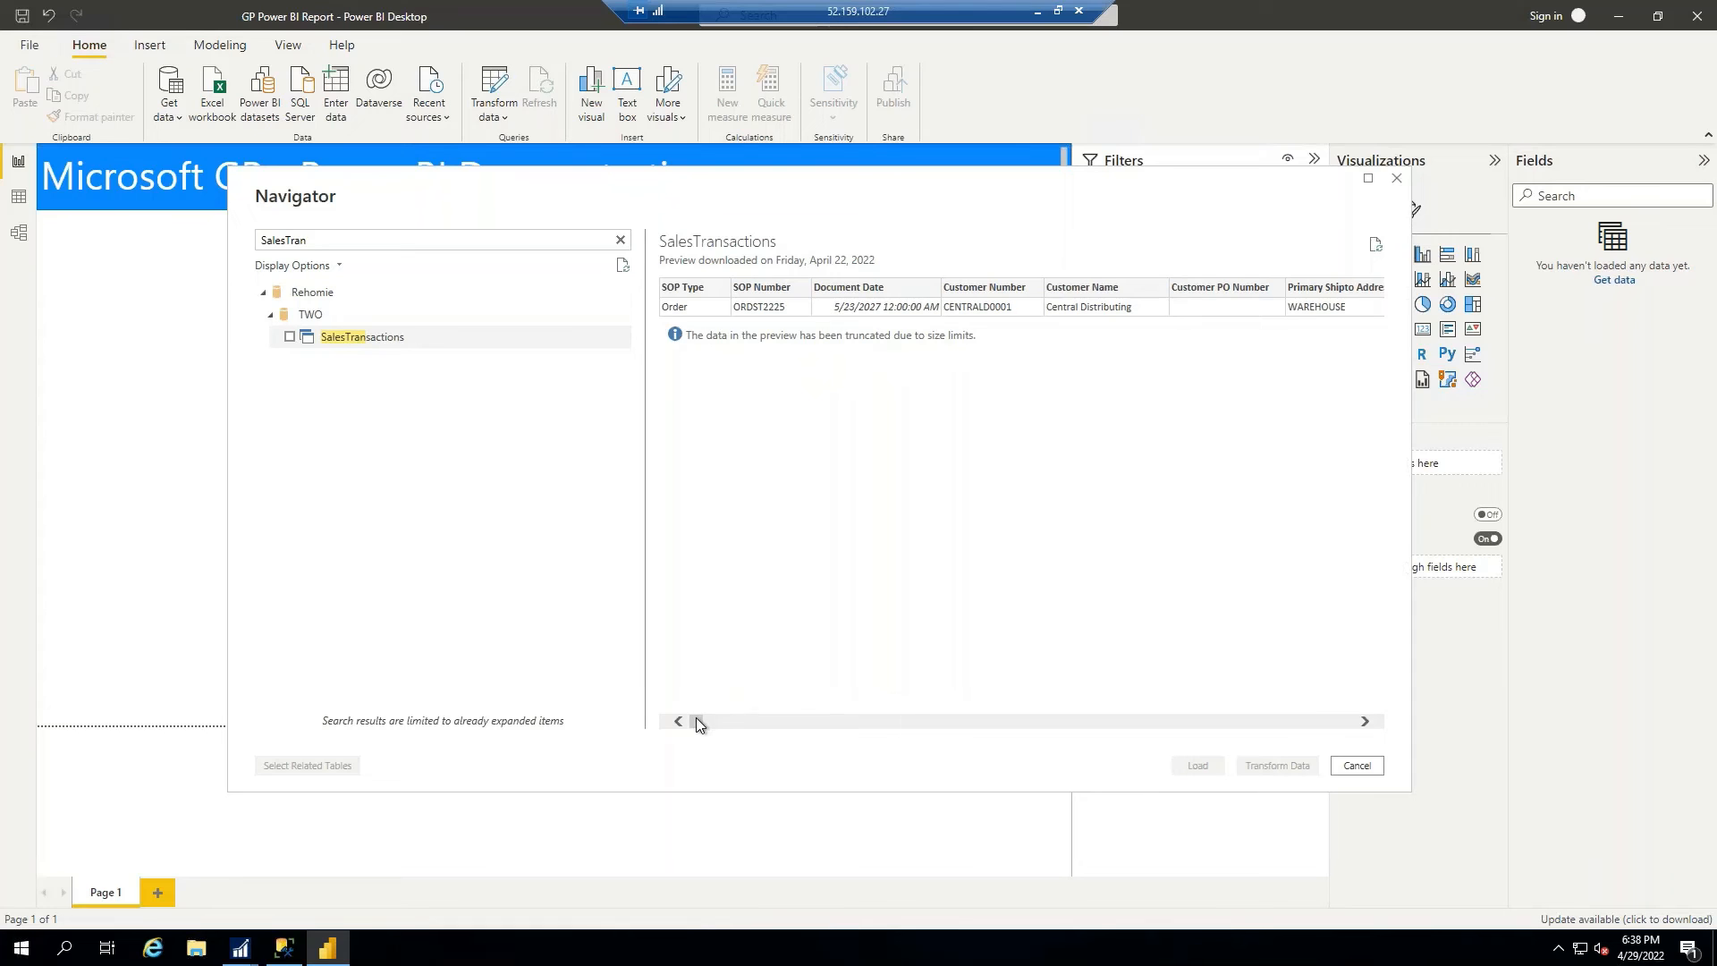
mouse_move(697, 720)
left_mouse_down()
mouse_move(717, 716)
mouse_move(693, 721)
left_mouse_up()
left_click(291, 337)
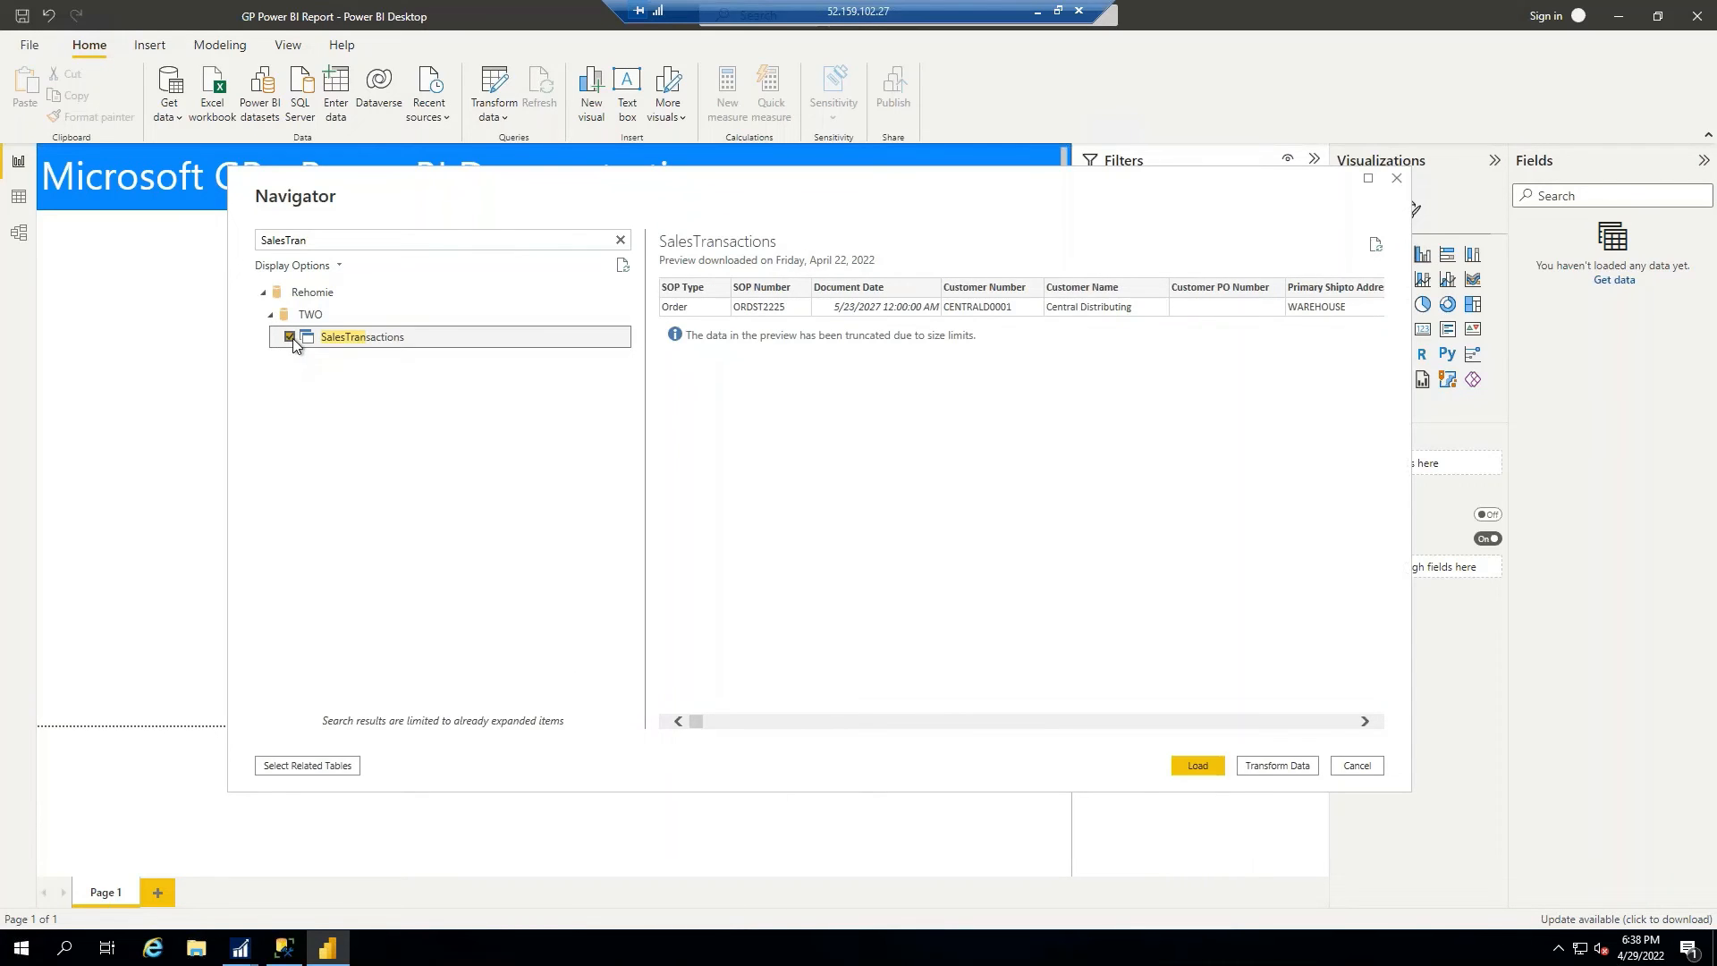
left_click(1209, 769)
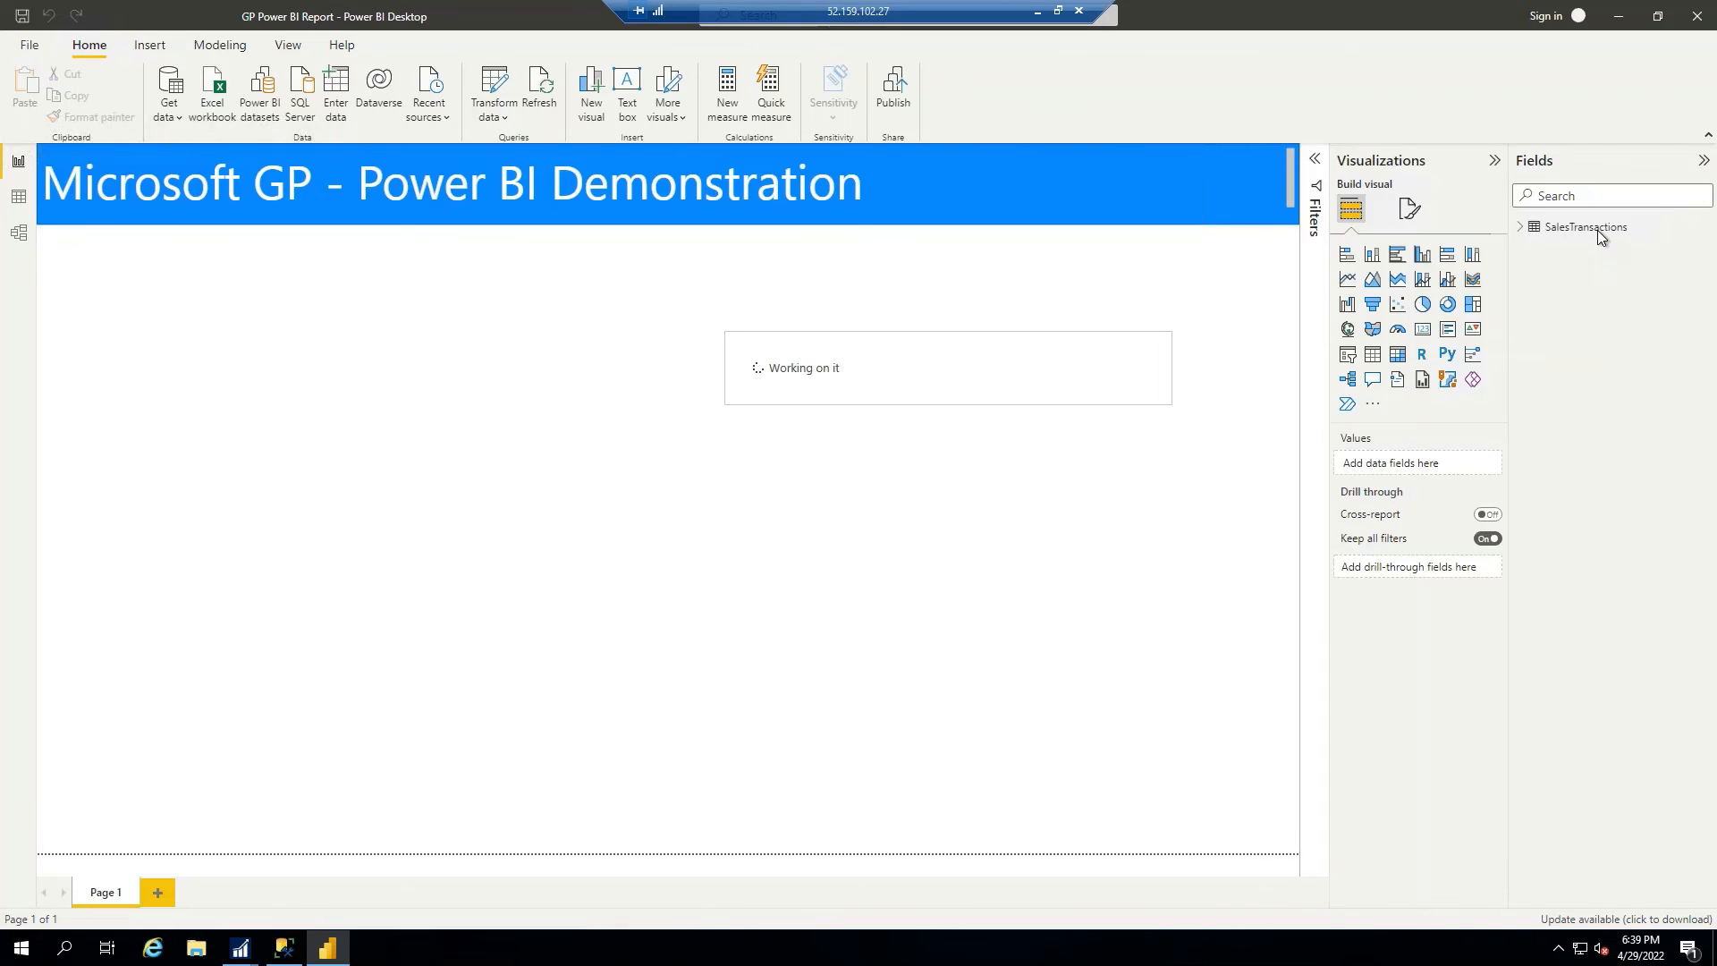
Expand SalesTransactions in the field list and look through its available fields.
left_click(1520, 230)
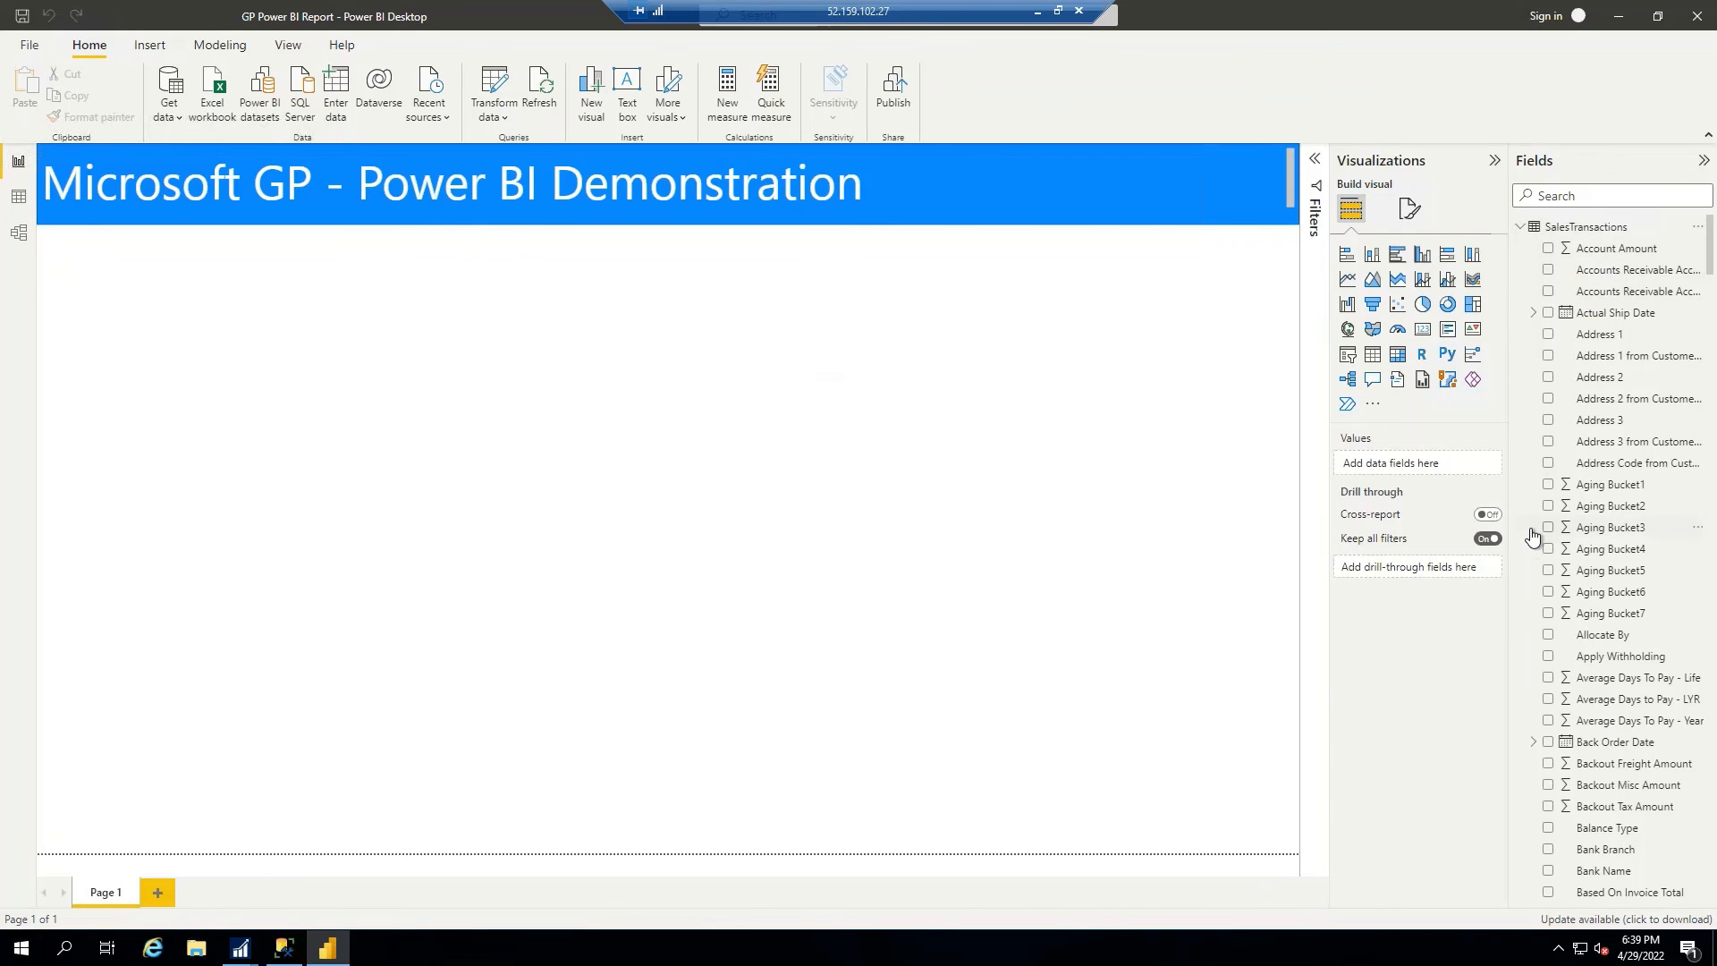
scroll(1607, 579, "down", 15)
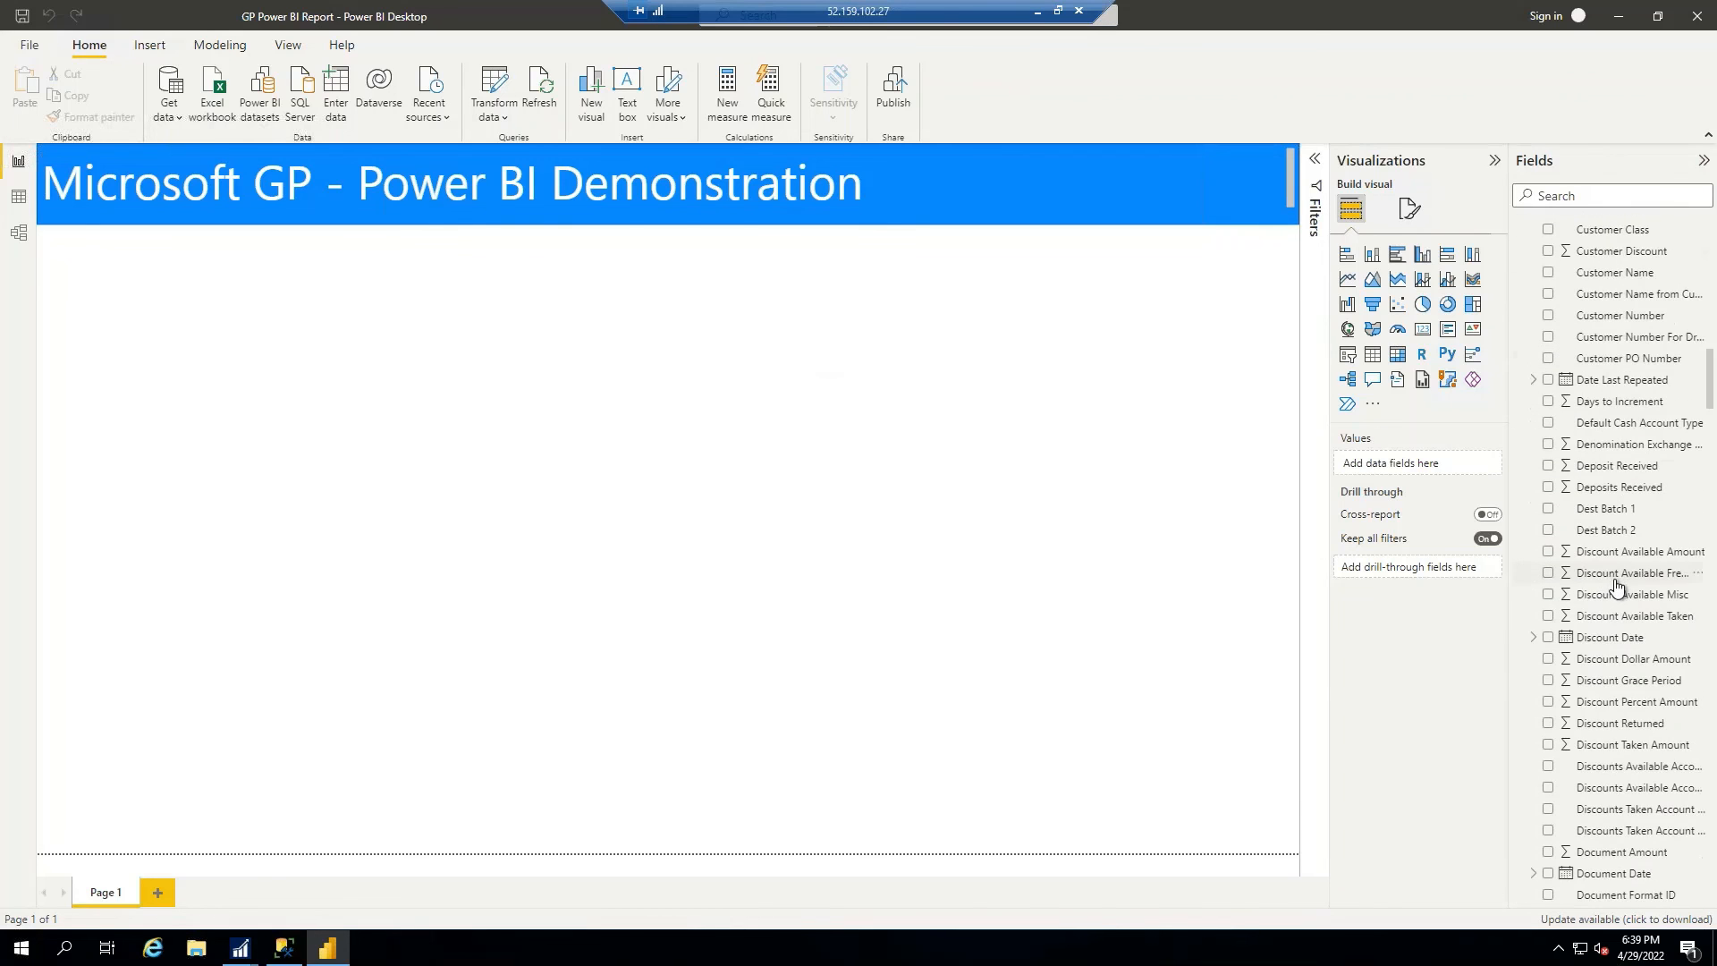
scroll(1634, 609, "down", 10)
scroll(1627, 608, "up", 20)
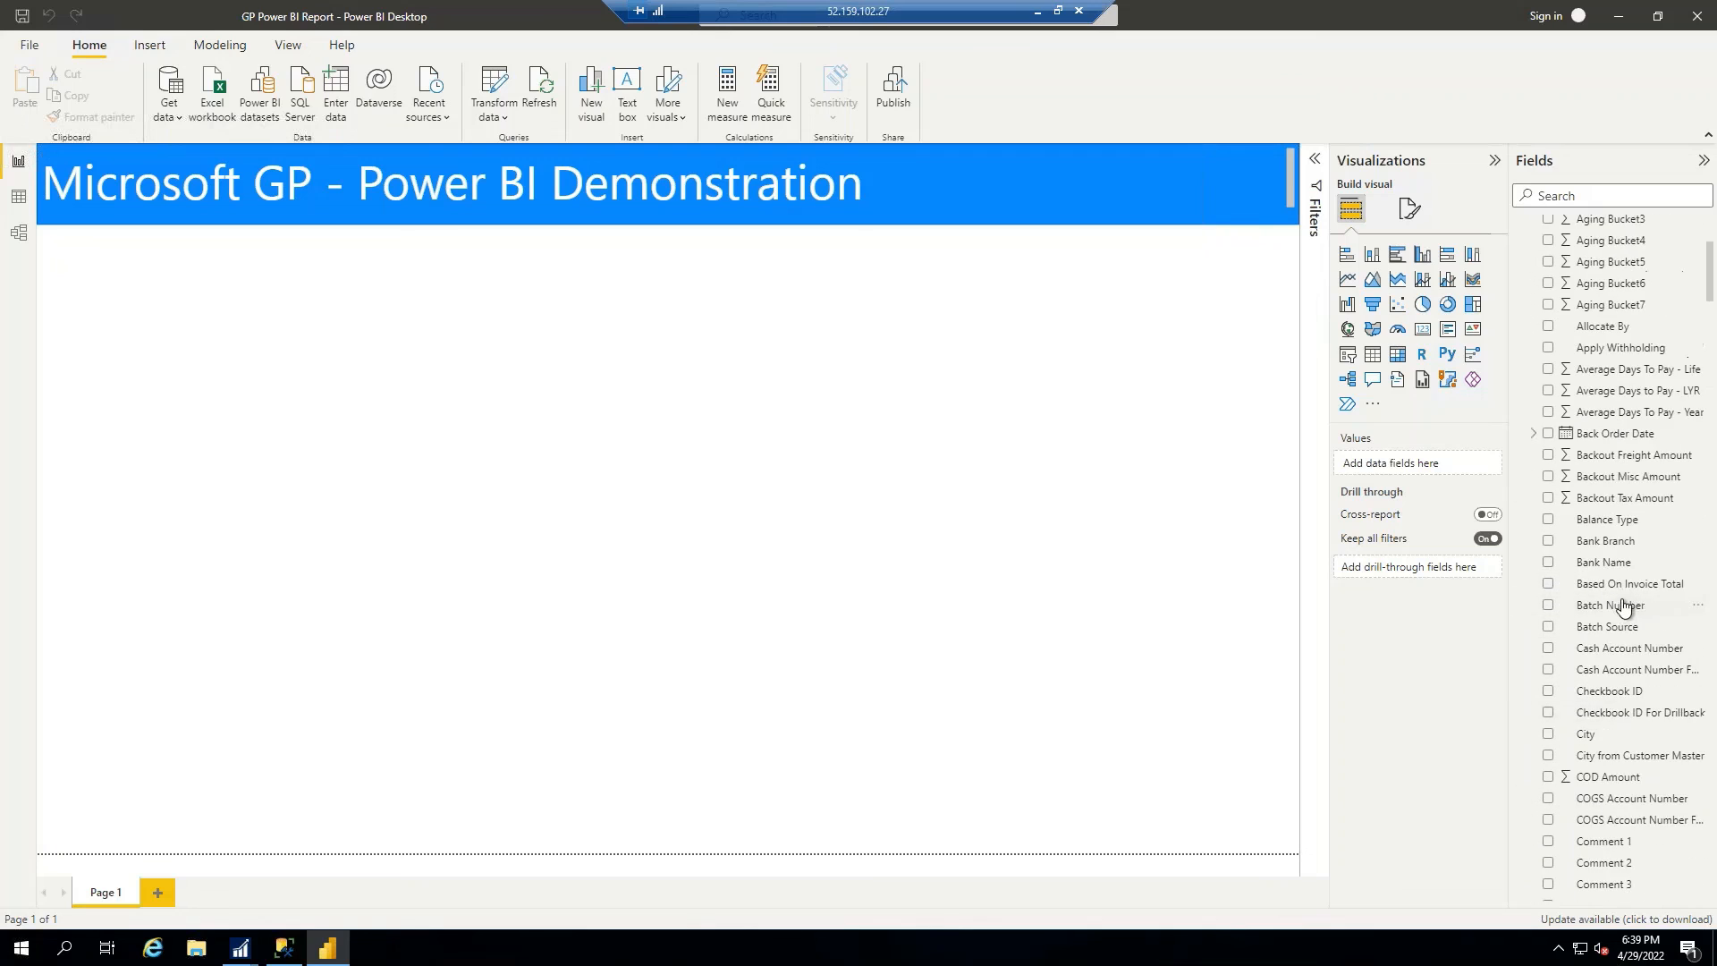
scroll(1632, 599, "up", 3)
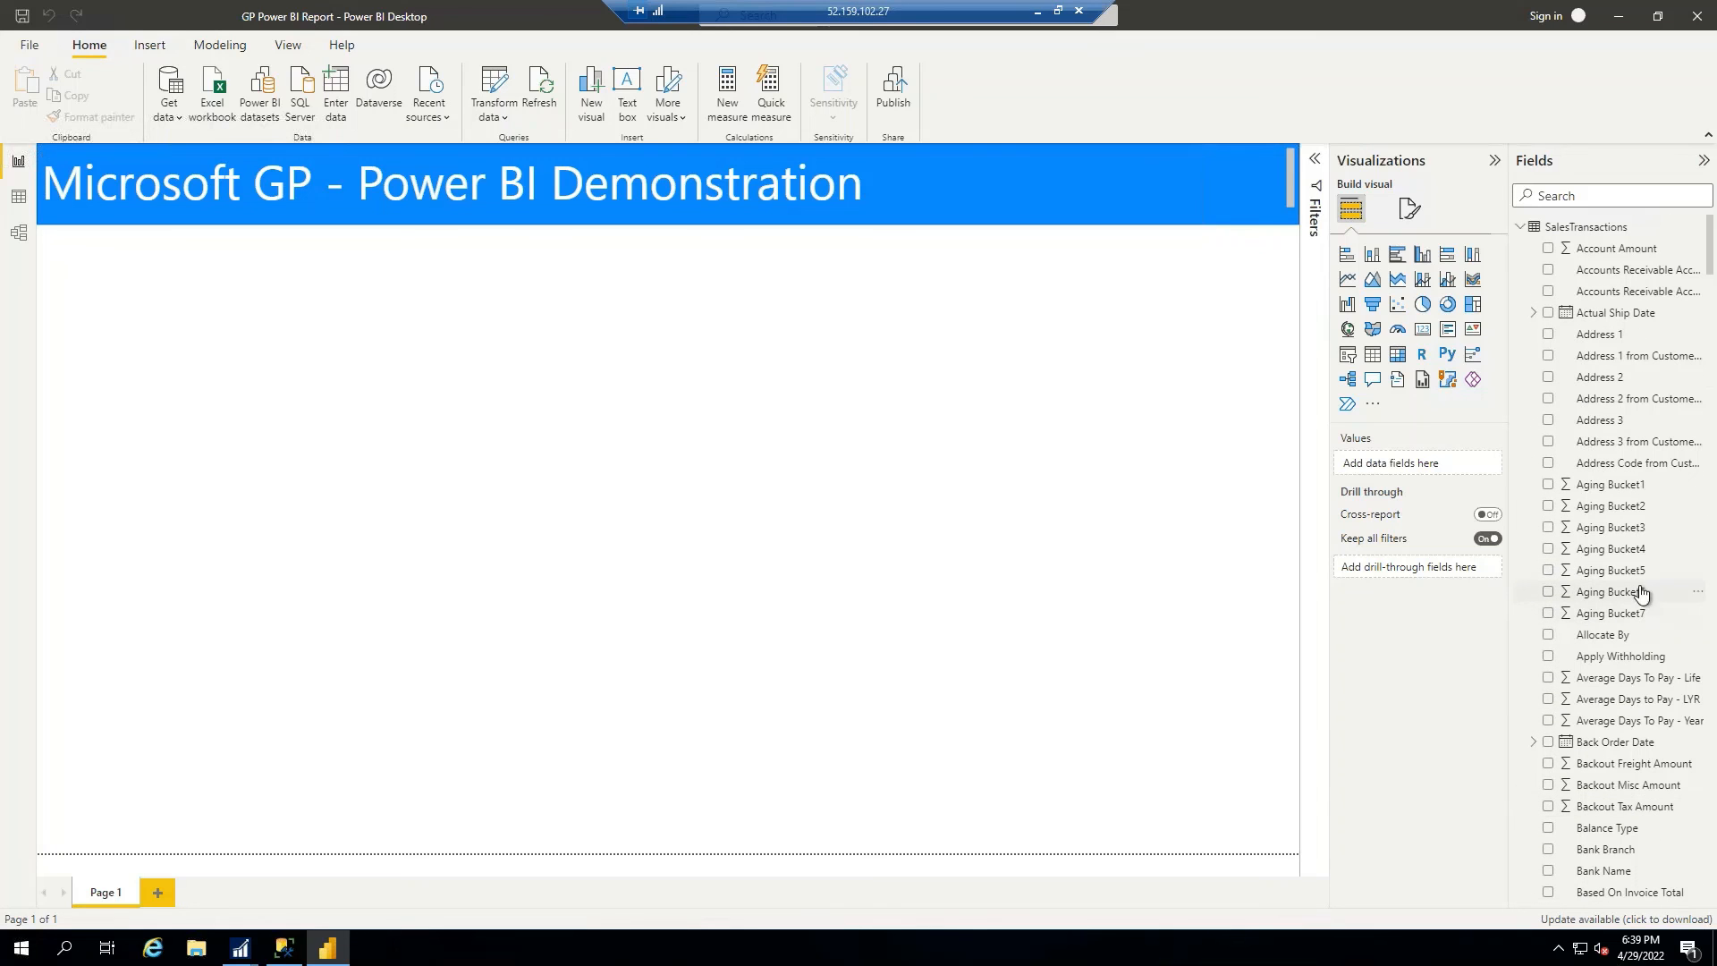
Show the SalesTransactions records in Data view and look across the table's columns.
left_click(18, 198)
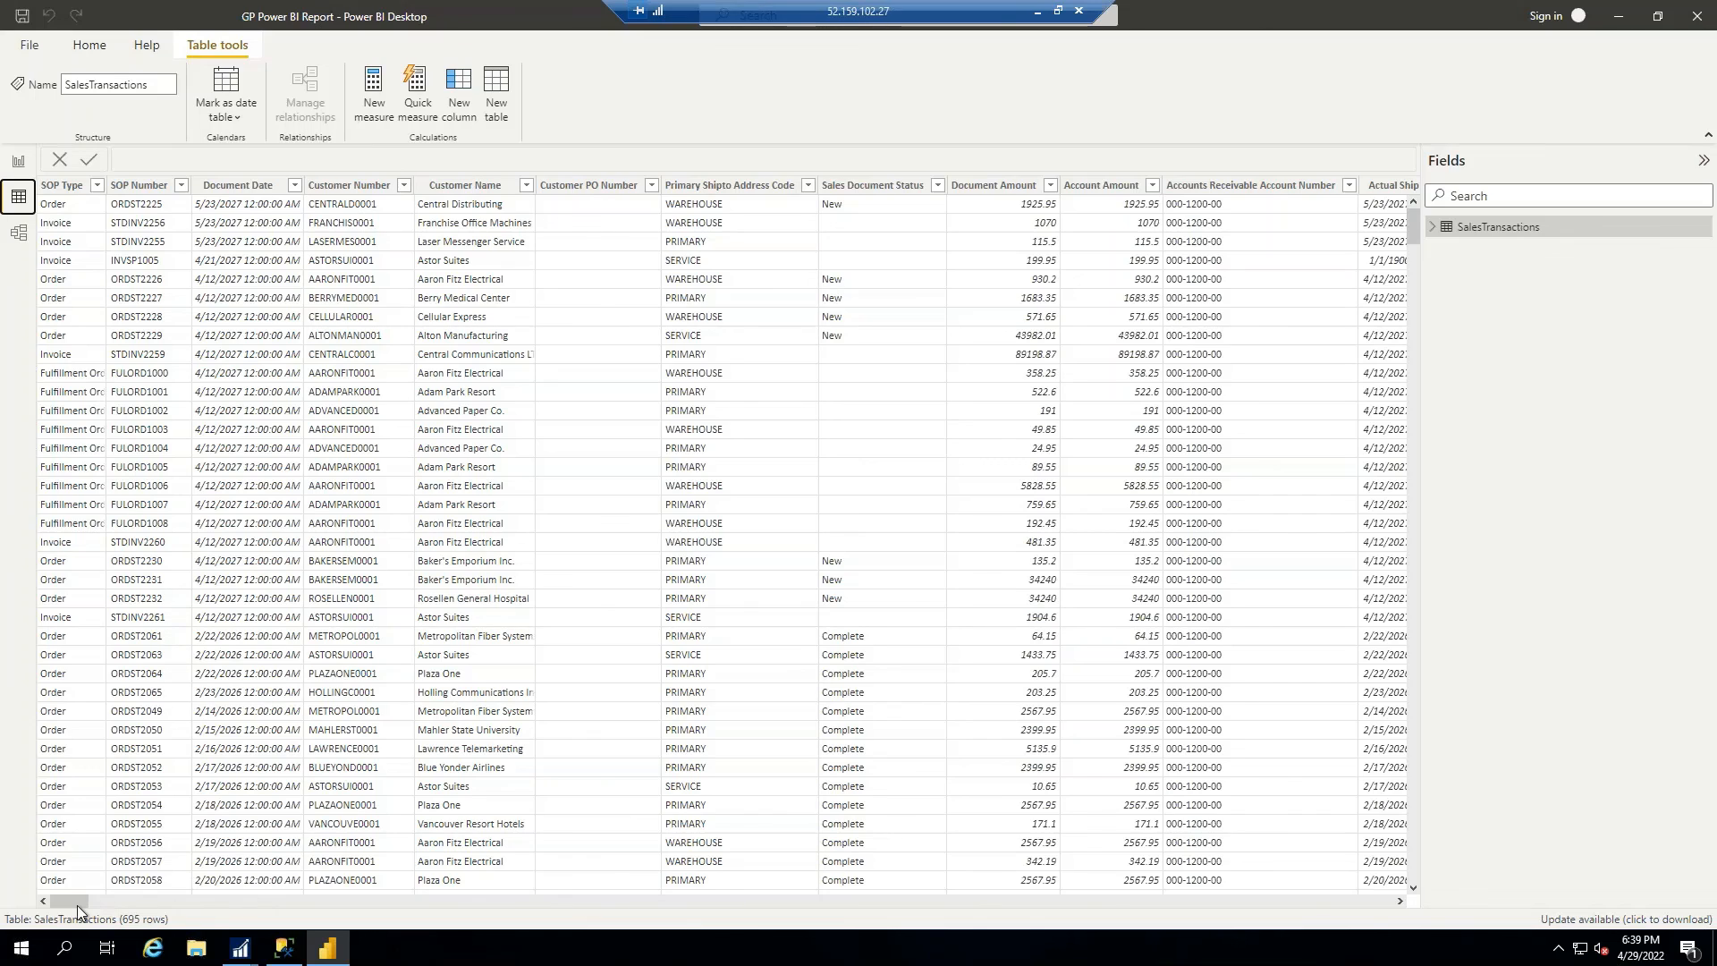
left_click_drag(84, 903, 47, 903)
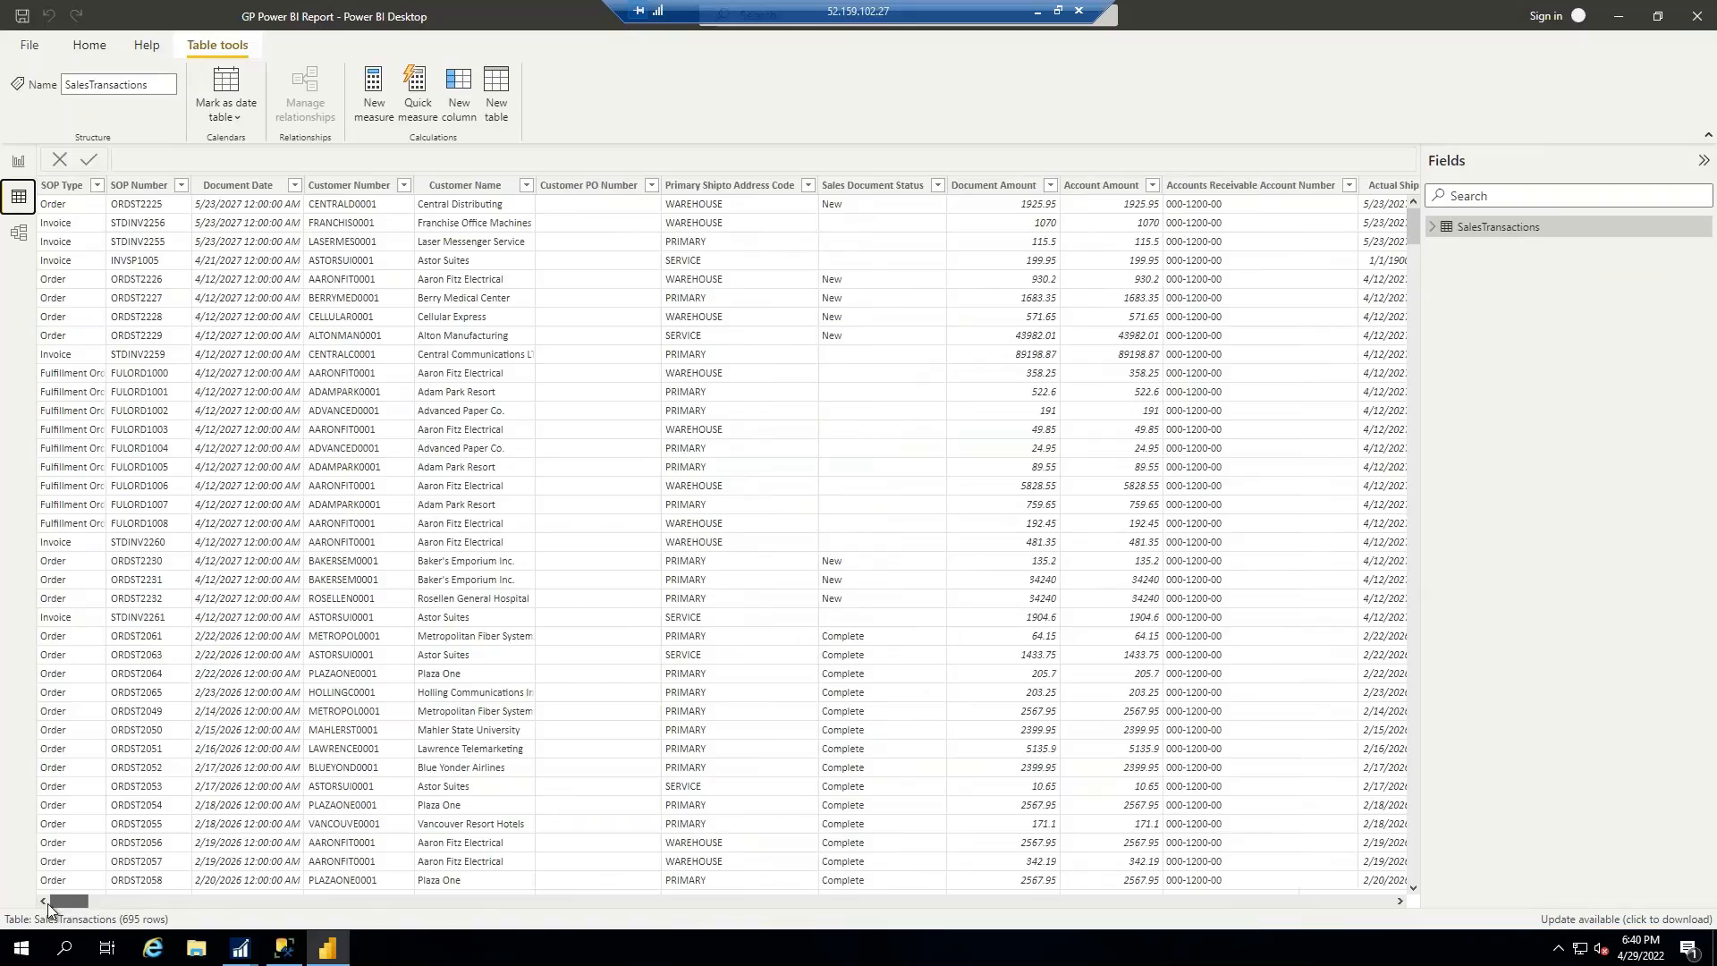